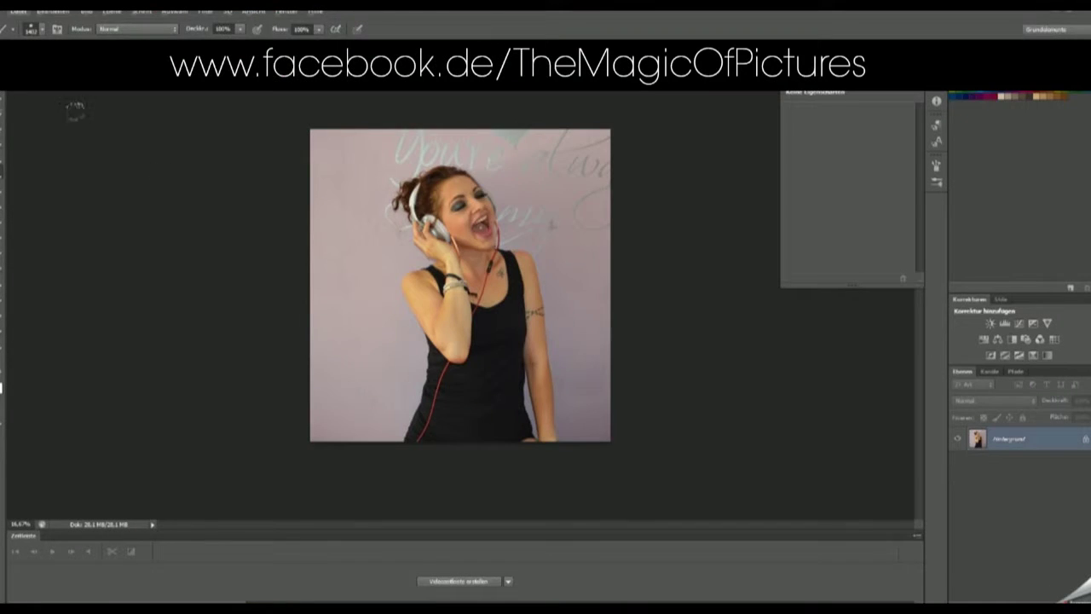
# Step: Quick-select the singing woman and copy her onto her own layer
pyautogui.press('w')
pyautogui.scroll(5, 352, 202)
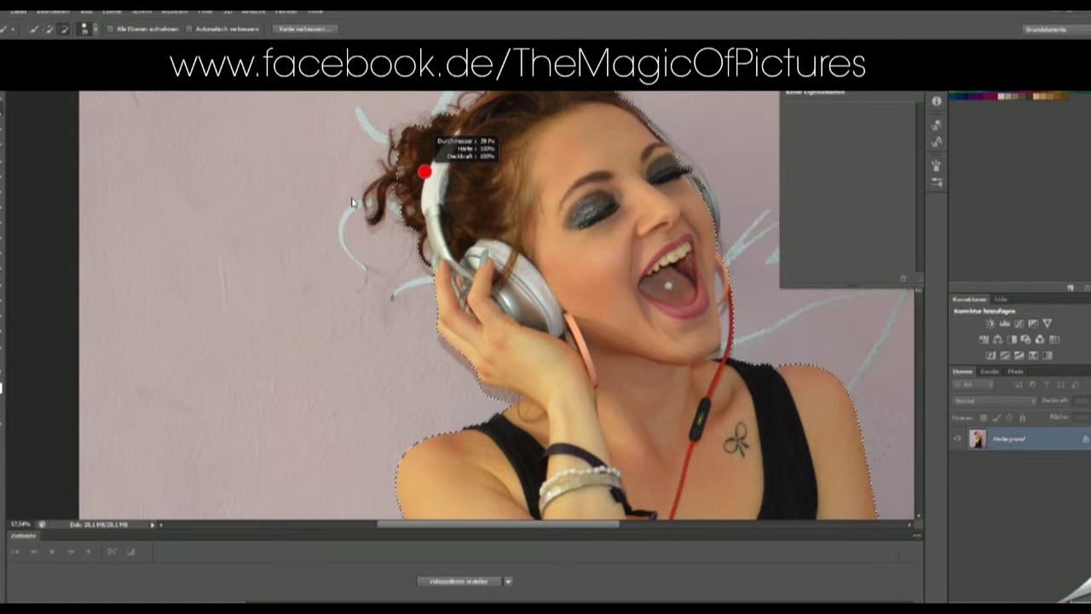
pyautogui.scroll(-5, 716, 273)
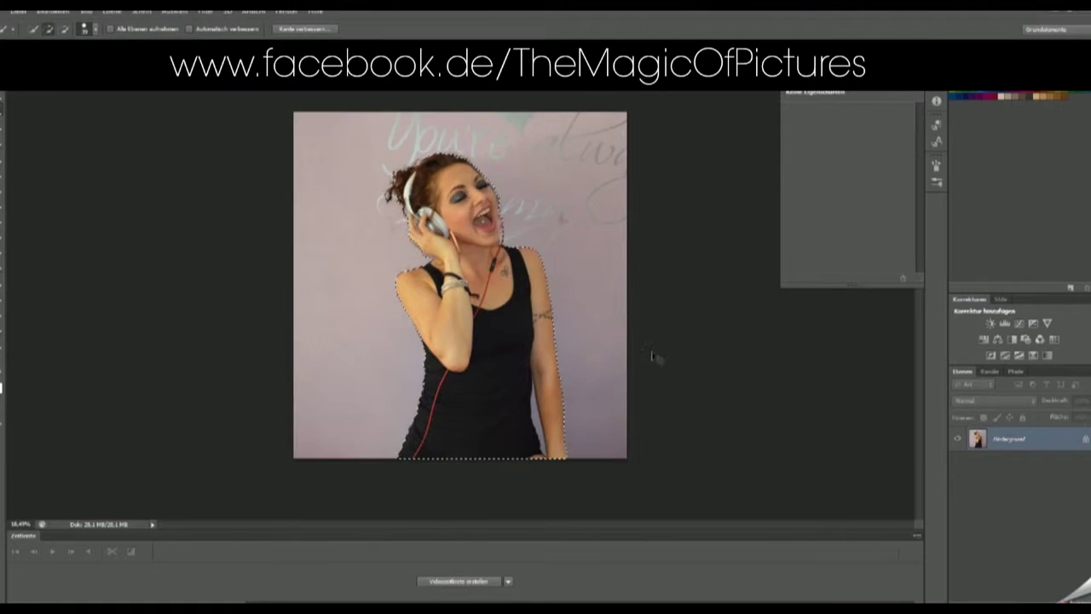
pyautogui.hotkey('ctrl', 'j')
# Step: Zoom to the eyelash and outline the grey strip beside it with the Polygonal Lasso
pyautogui.press('l')
pyautogui.scroll(8, 328, 372)
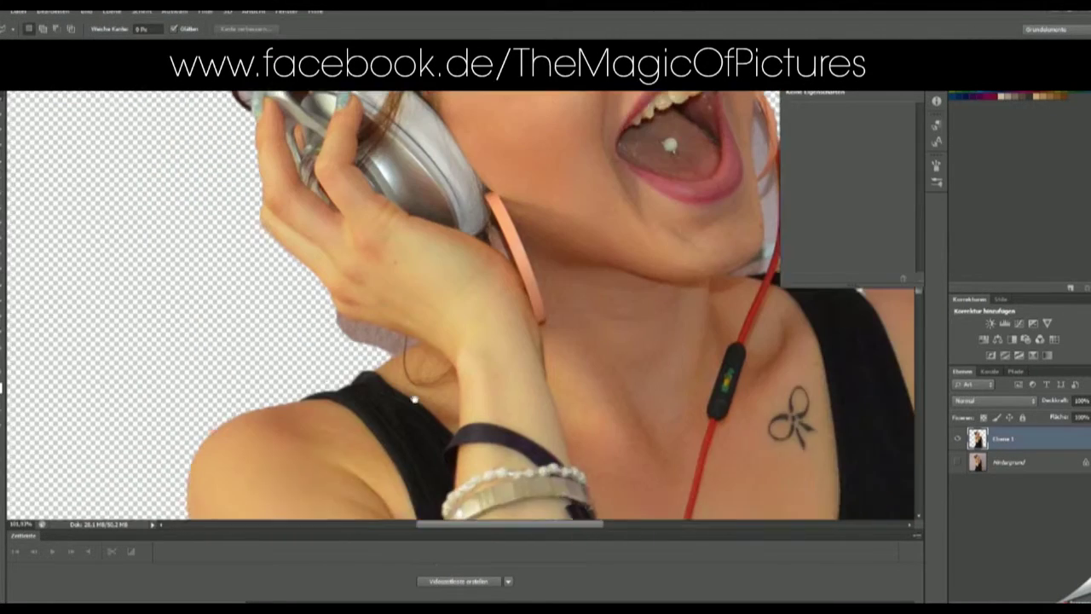
pyautogui.scroll(3, 516, 333)
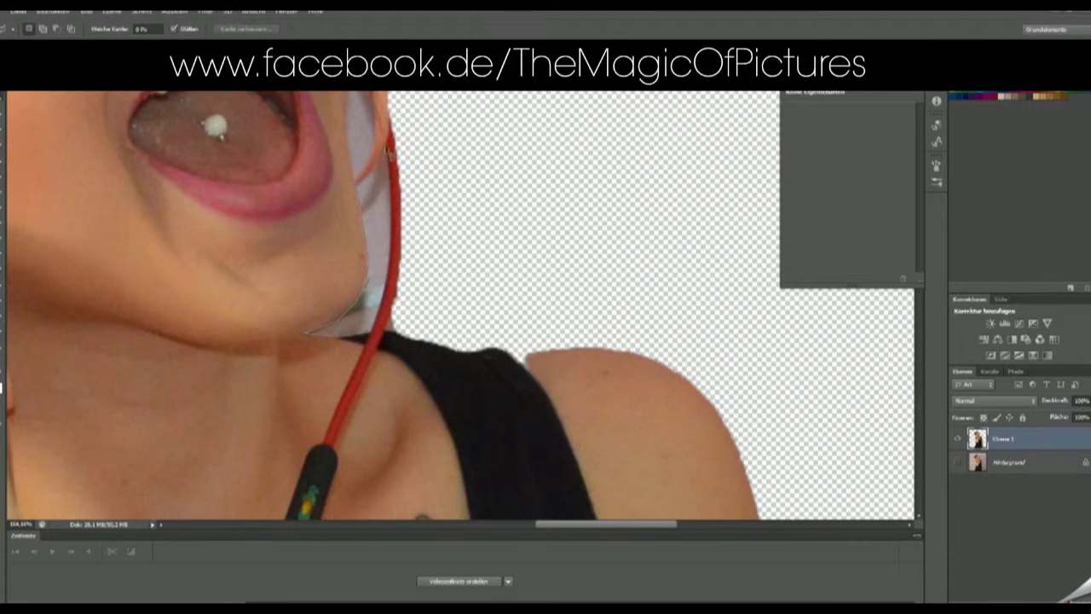
pyautogui.scroll(2, 401, 315)
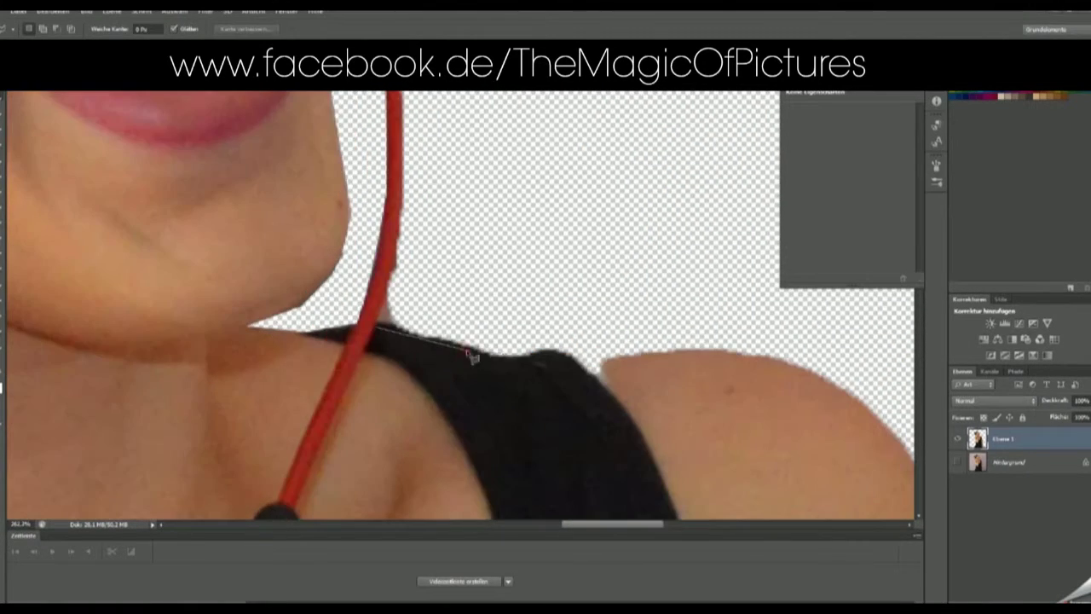
pyautogui.scroll(5, 532, 338)
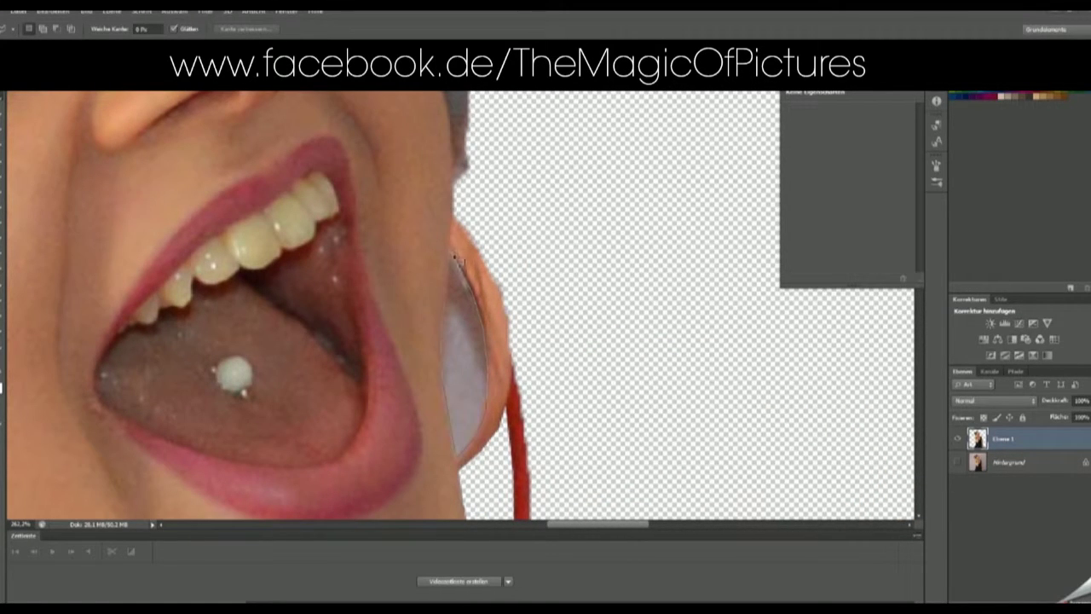
pyautogui.scroll(4, 510, 341)
pyautogui.scroll(4, 493, 262)
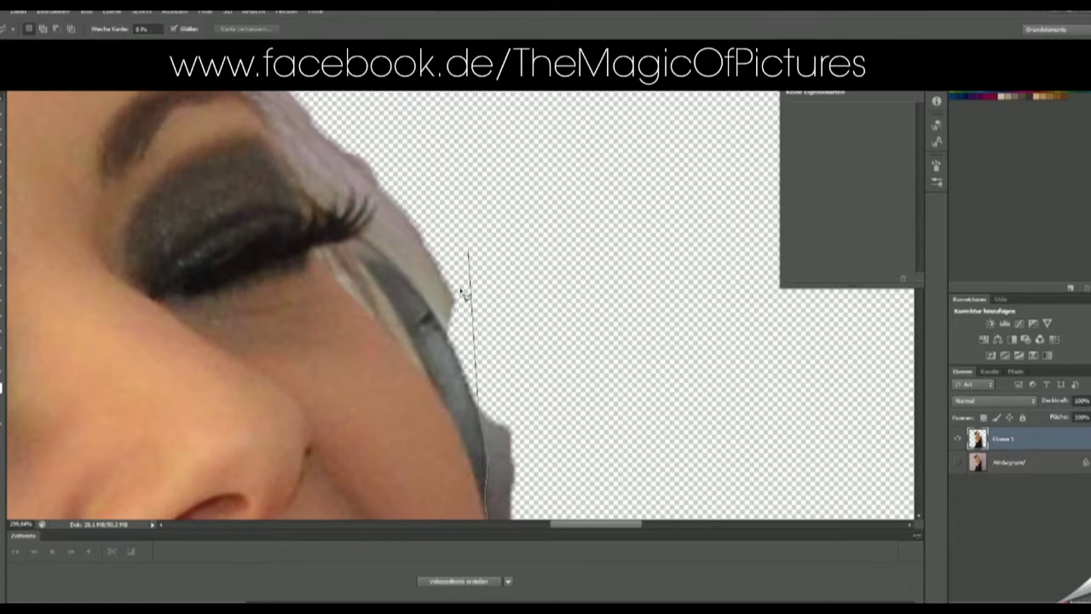
pyautogui.moveTo(720, 443); pyautogui.dragTo(474, 134)
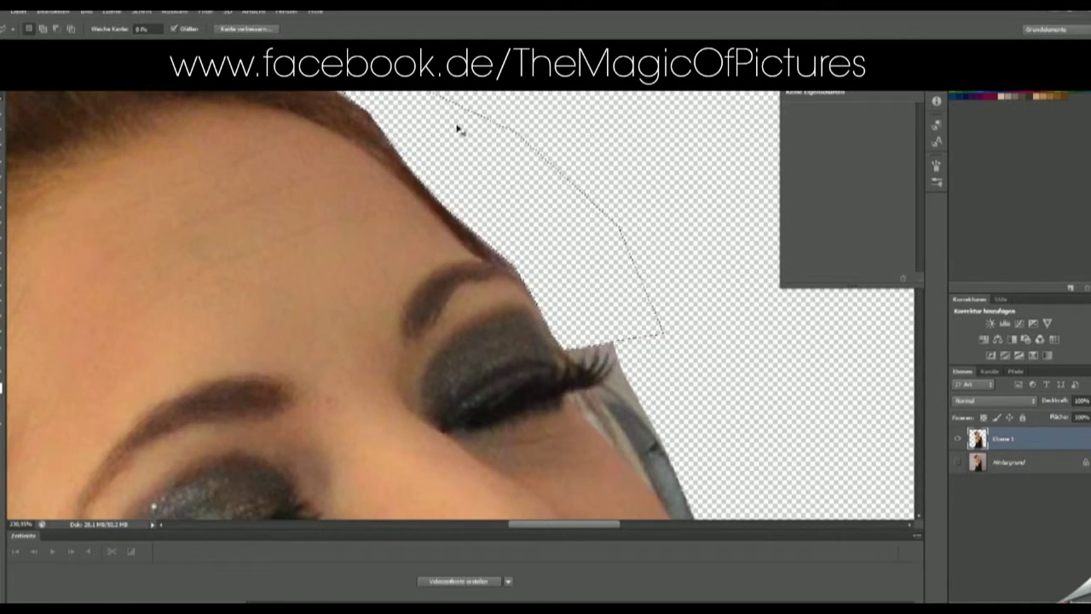
pyautogui.scroll(5, 592, 321)
pyautogui.click(670, 134)
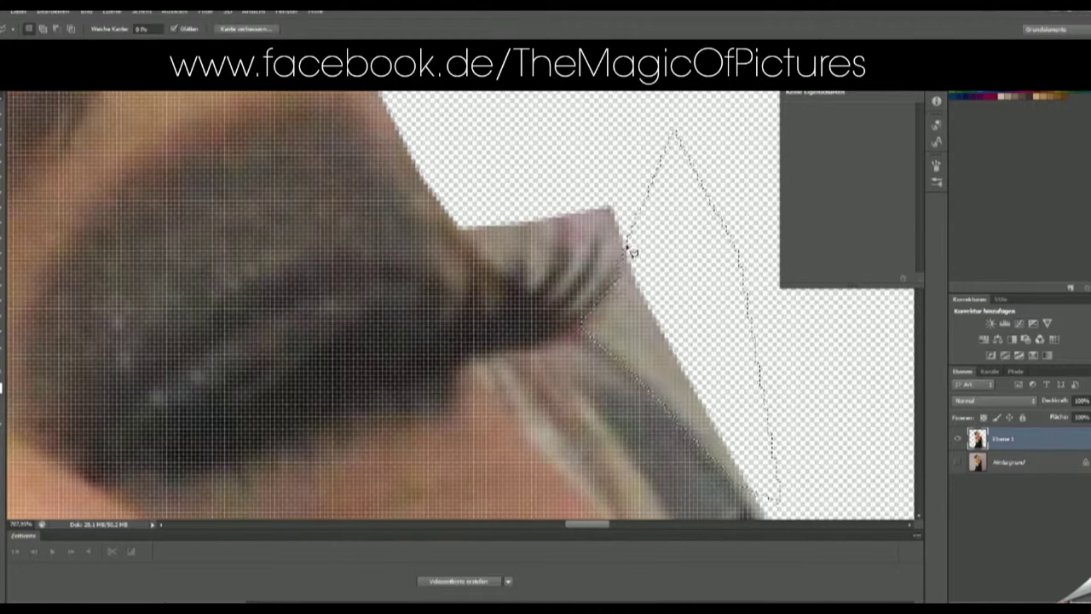
pyautogui.doubleClick(459, 226)
# Step: Delete the grey and pinkish leftover strips on both sides of the eyelash
pyautogui.press('Delete')
pyautogui.doubleClick(460, 223)
pyautogui.press('Delete')
pyautogui.click(537, 285)
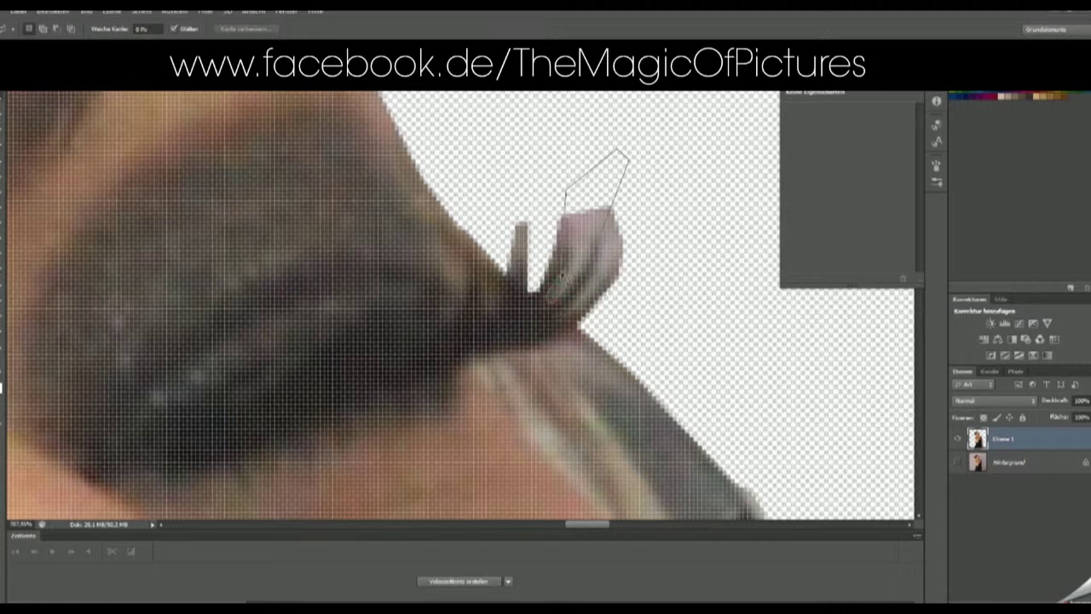
pyautogui.press('Delete')
pyautogui.hotkey('ctrl', 'd')
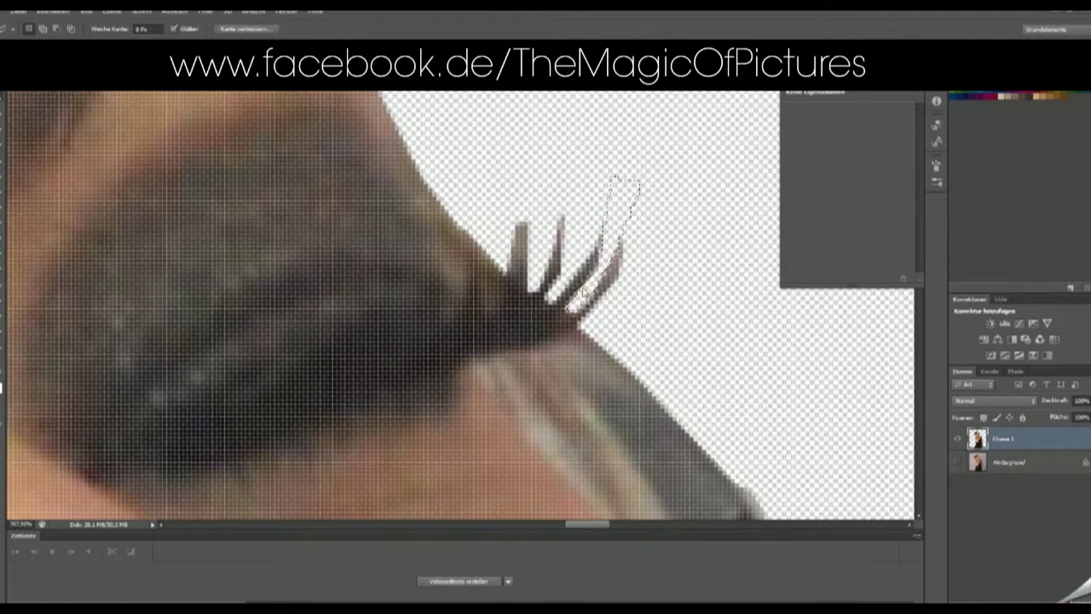
# Step: Outline the leftover grey gap beside the woman's arm
pyautogui.scroll(-5, 596, 298)
pyautogui.scroll(-3, 658, 307)
pyautogui.scroll(5, 341, 401)
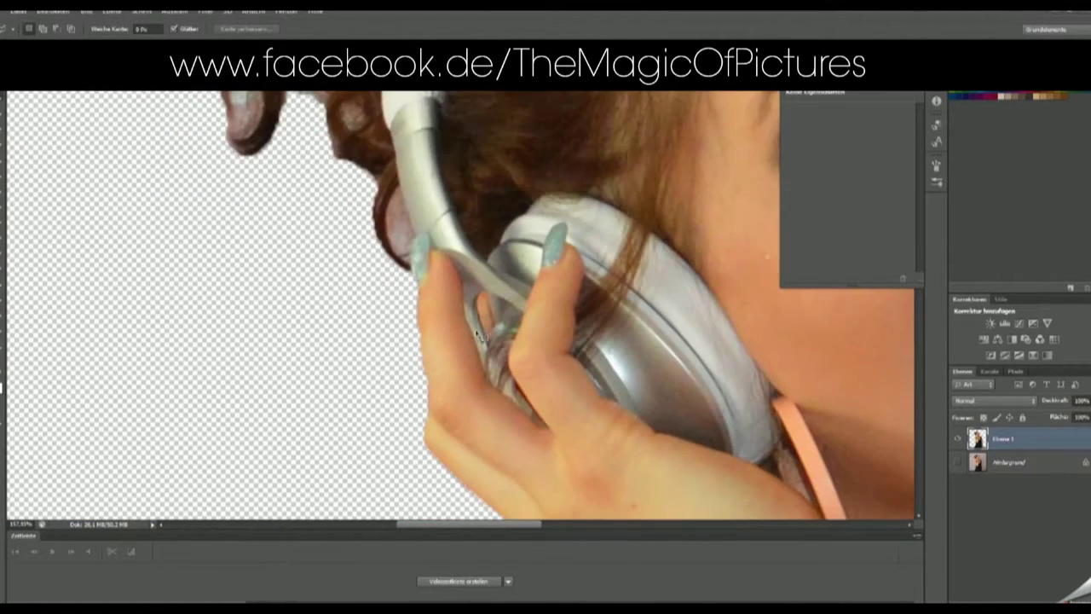
pyautogui.scroll(3, 415, 269)
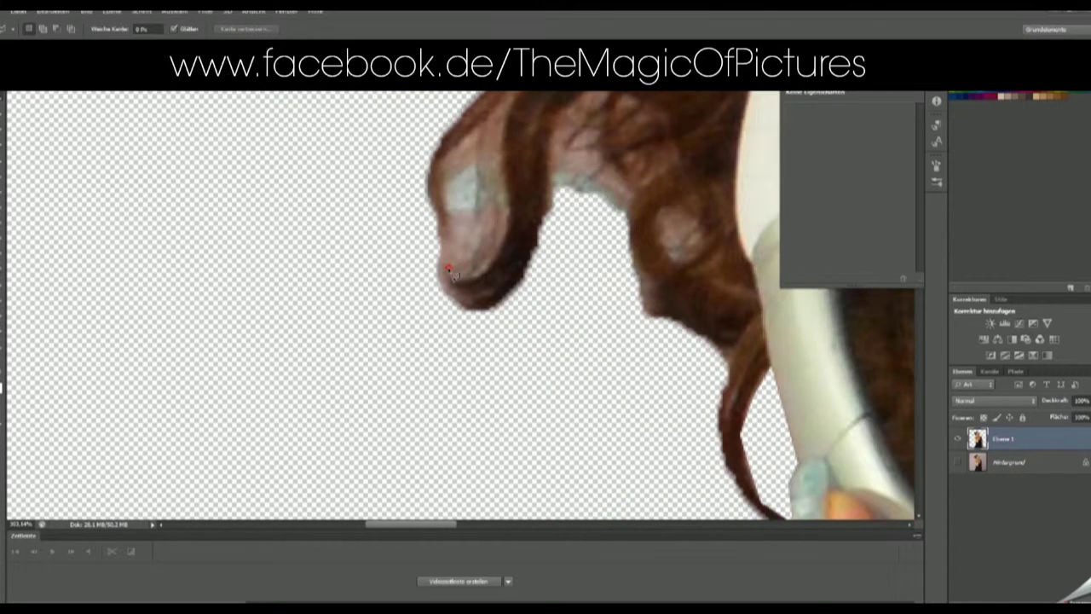
pyautogui.scroll(-5, 454, 277)
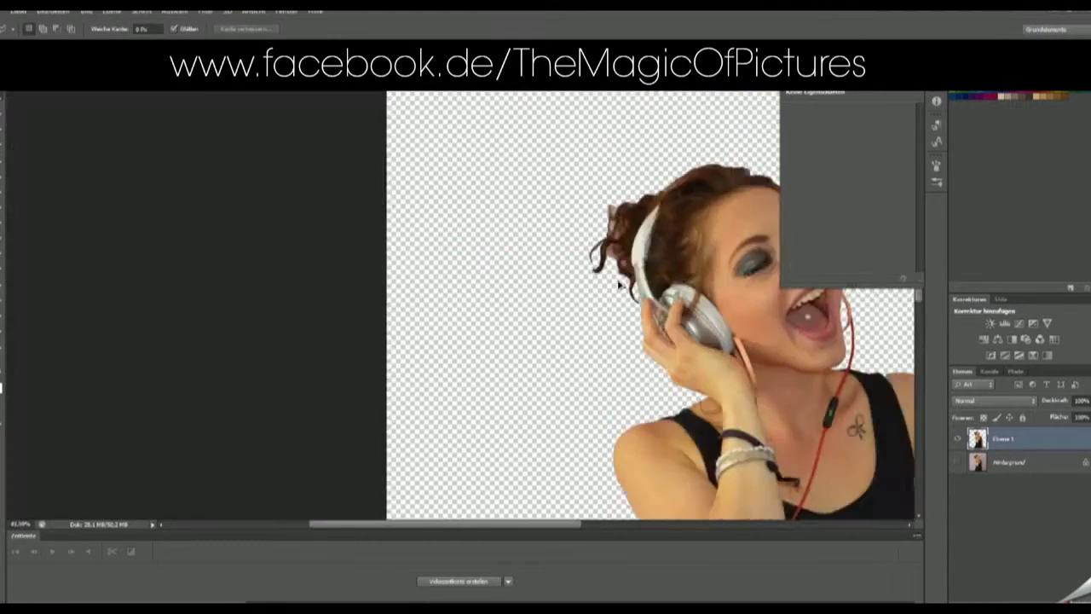
pyautogui.scroll(3, 595, 426)
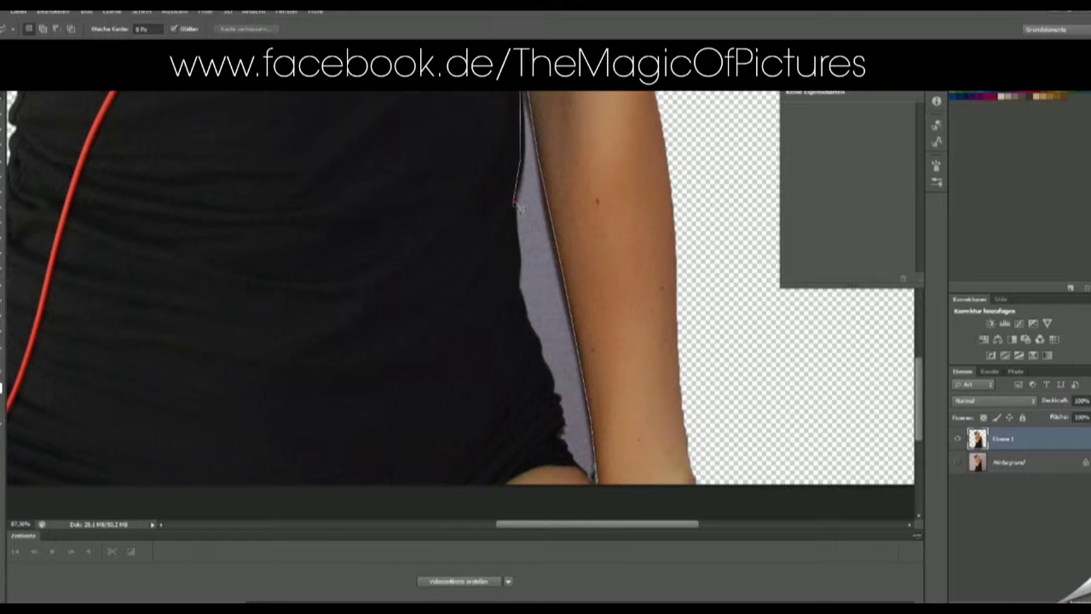
pyautogui.click(601, 492)
# Step: Clear the grey gap by the arm and crop-extend the canvas to the left
pyautogui.hotkey('ctrl', '0')
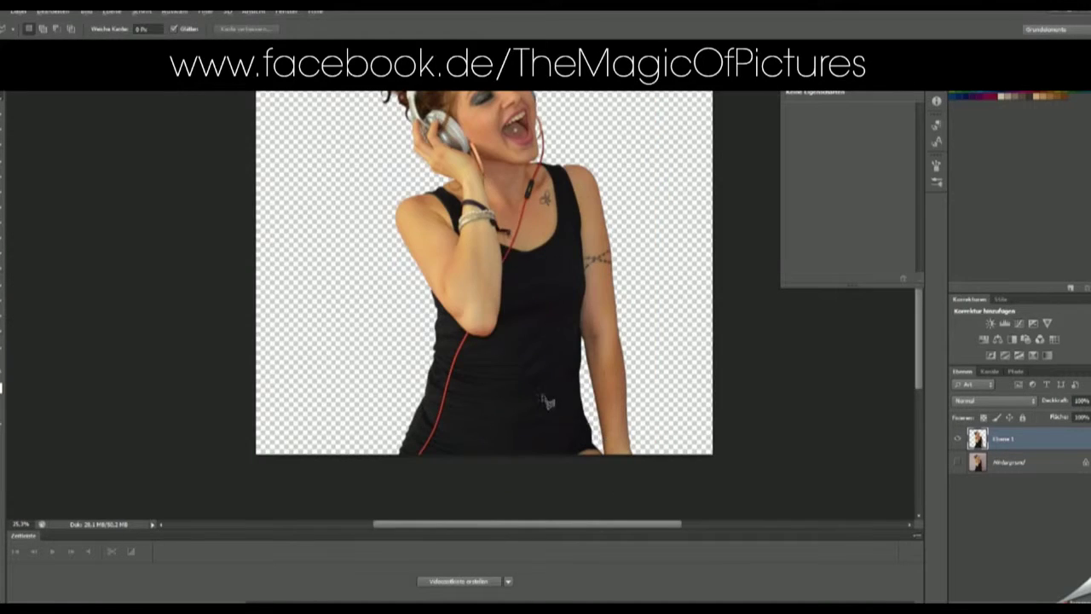
pyautogui.hotkey('ctrl', '-')
pyautogui.press('c')
pyautogui.moveTo(230, 285); pyautogui.dragTo(246, 275)
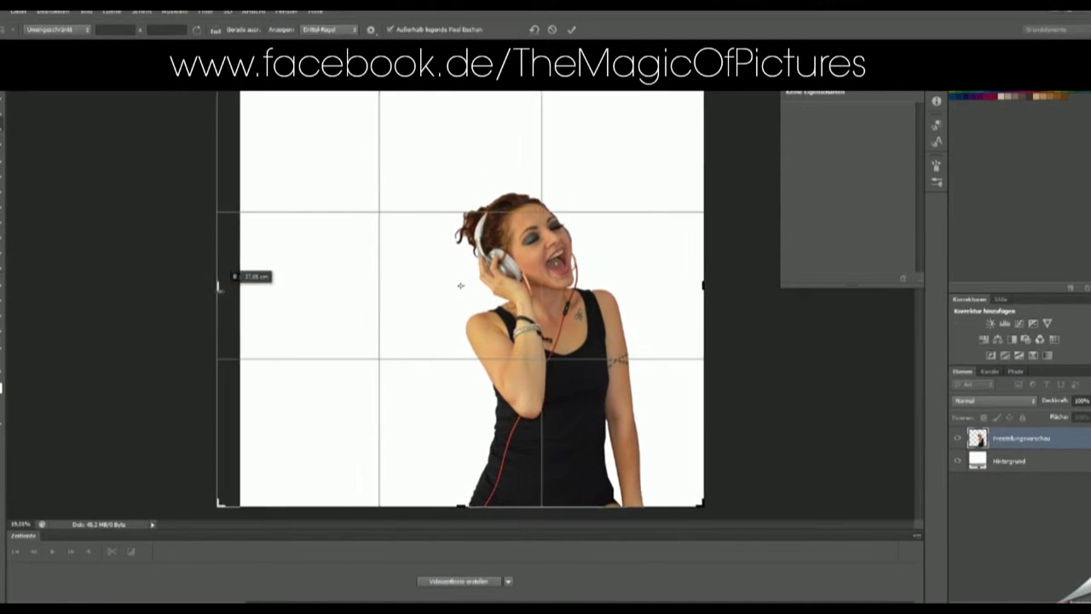
pyautogui.press('Return')
# Step: Add a new layer and fill it with beige
pyautogui.press('b')
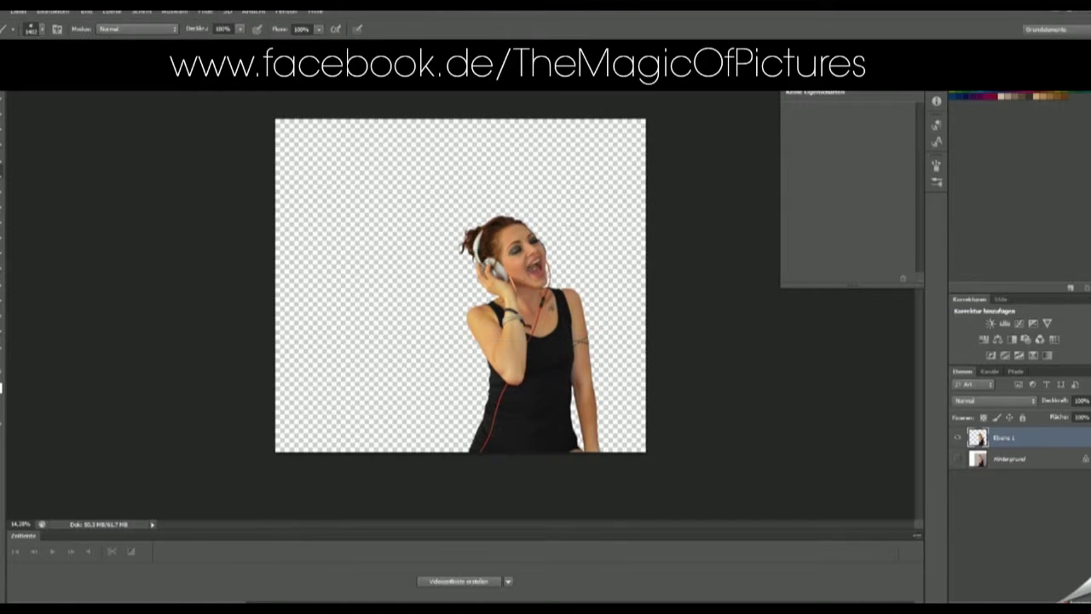
pyautogui.scroll(2, 460, 285)
pyautogui.hotkey('ctrl', 'shift', 'alt', 'n')
pyautogui.press('g')
pyautogui.scroll(5, 585, 199)
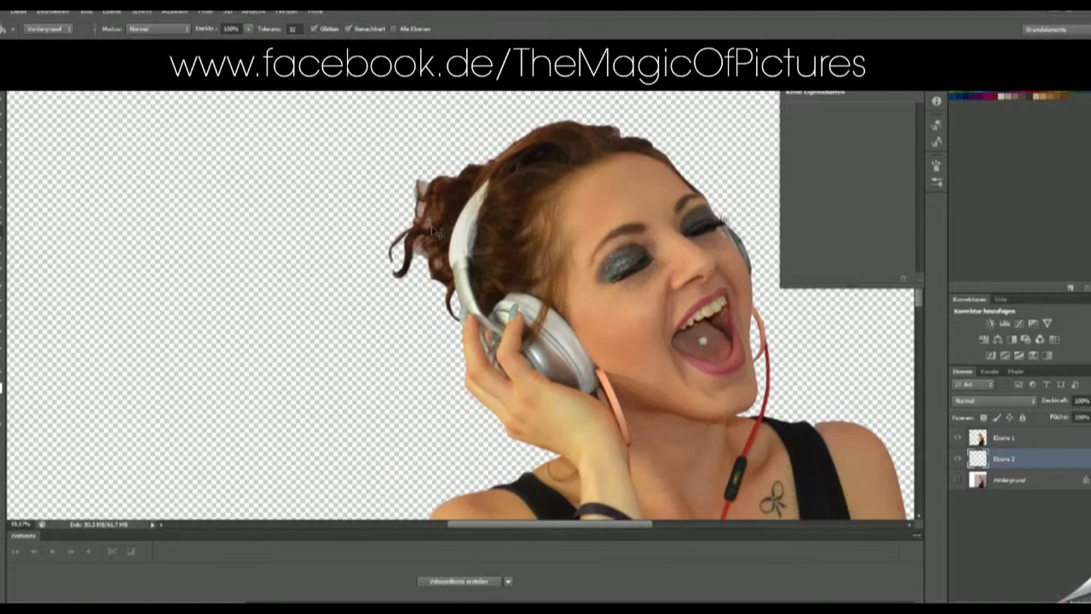
pyautogui.click(418, 222)
pyautogui.scroll(3, 418, 222)
# Step: Choose a brush from the brush presets for touching up the hair edges
pyautogui.press('b')
pyautogui.scroll(3, 353, 236)
pyautogui.hotkey('alt', ']')
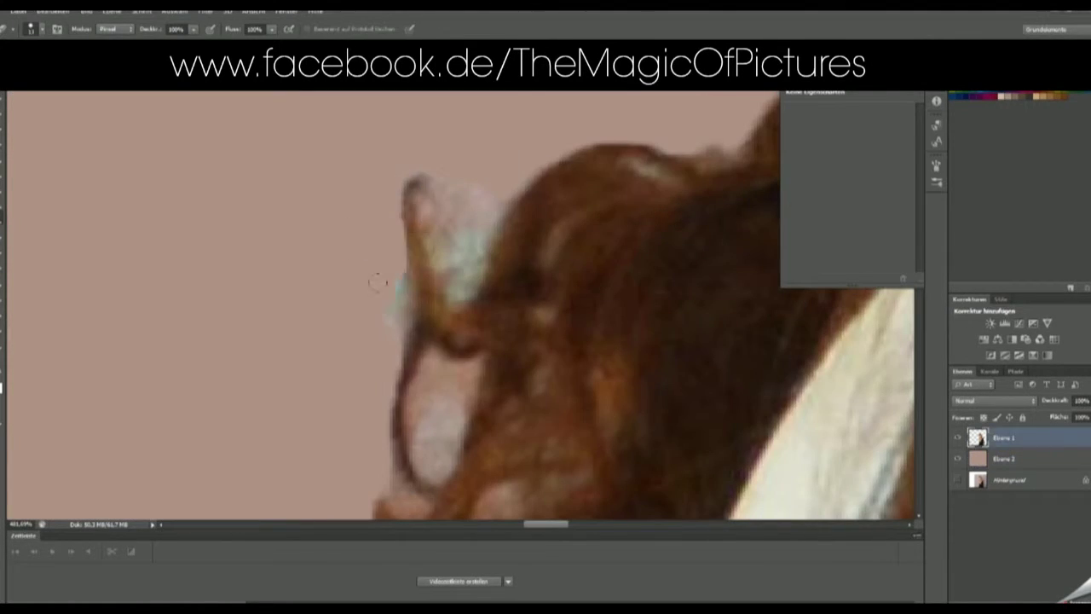
pyautogui.rightClick(451, 195)
pyautogui.scroll(2, 844, 282)
pyautogui.press('Escape')
pyautogui.scroll(-3, 363, 343)
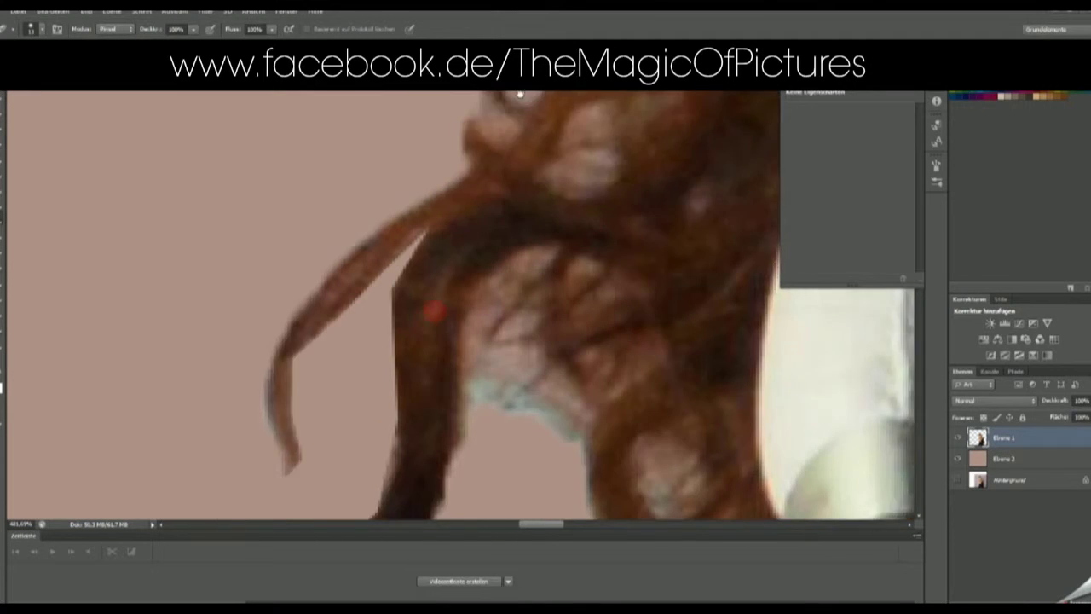
pyautogui.scroll(-3, 432, 390)
pyautogui.scroll(-3, 483, 392)
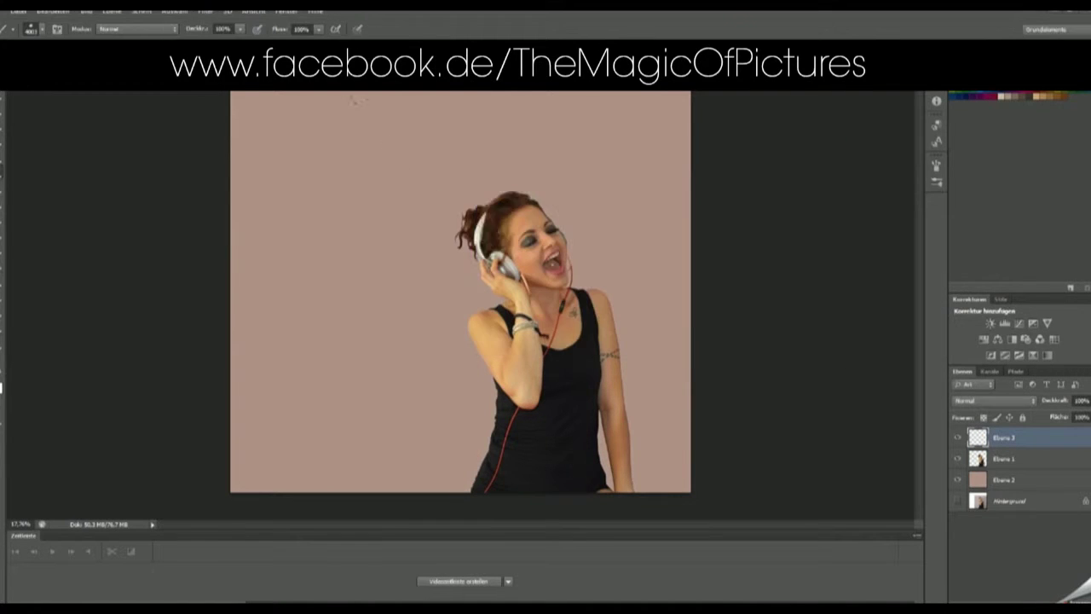
# Step: Warp the pink cloud around the head and stretch it far to the left
pyautogui.hotkey('ctrl', 't')
pyautogui.rightClick(512, 140)
pyautogui.click(542, 227)
pyautogui.moveTo(462, 179); pyautogui.dragTo(426, 208)
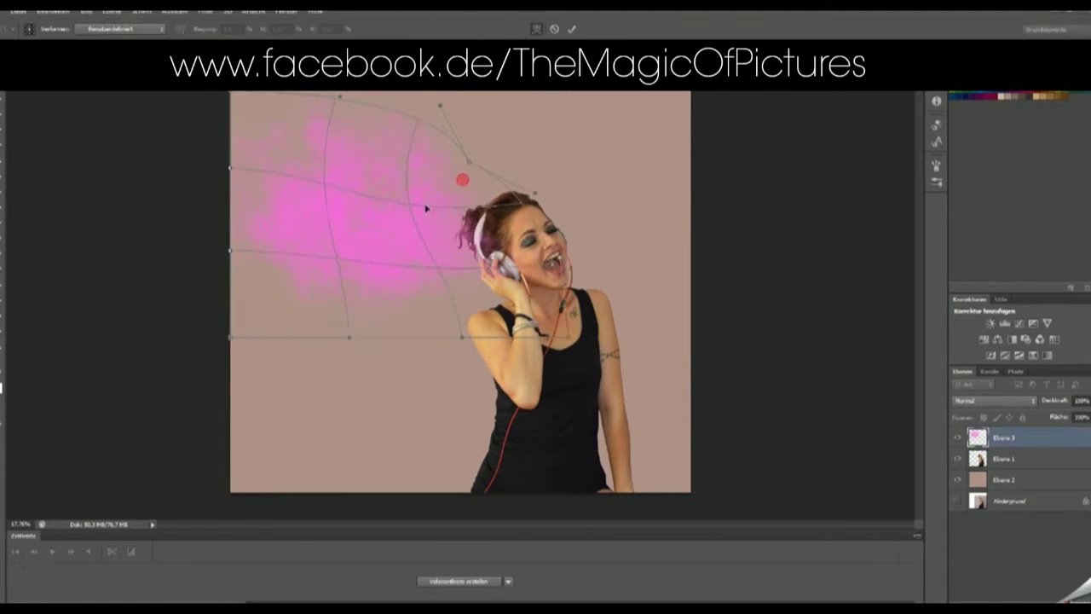
pyautogui.moveTo(220, 252); pyautogui.dragTo(68, 238)
pyautogui.click(571, 28)
pyautogui.press('b')
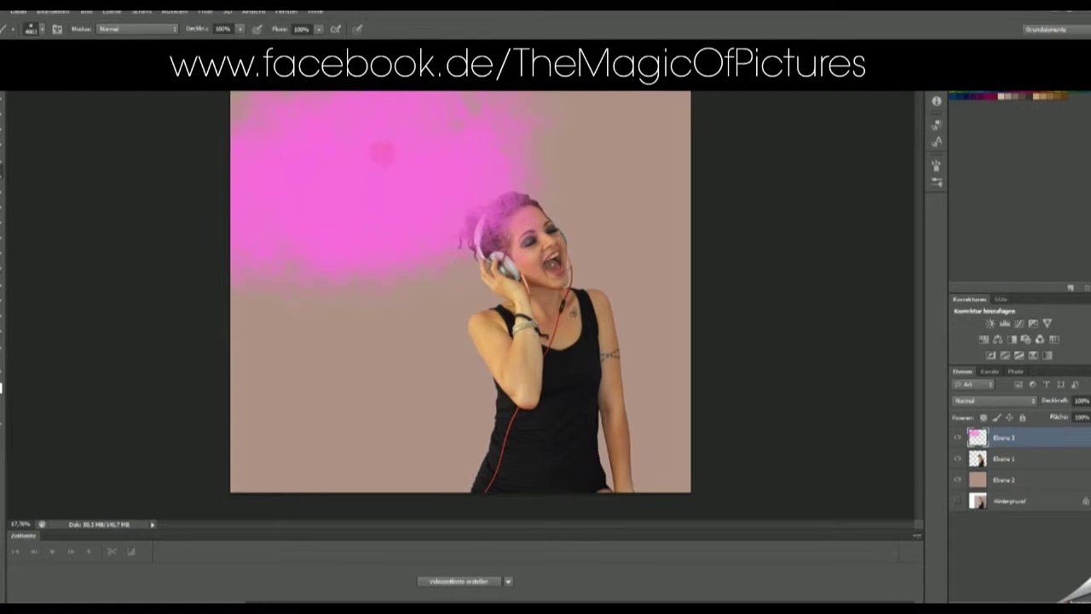
pyautogui.click(936, 123)
# Step: Move the pink cloud to the upper left, erase it off the hair, then hide it
pyautogui.hotkey('ctrl', 't')
pyautogui.moveTo(599, 150); pyautogui.dragTo(430, 183)
pyautogui.click(571, 29)
pyautogui.press('e')
pyautogui.moveTo(543, 148); pyautogui.dragTo(540, 181)
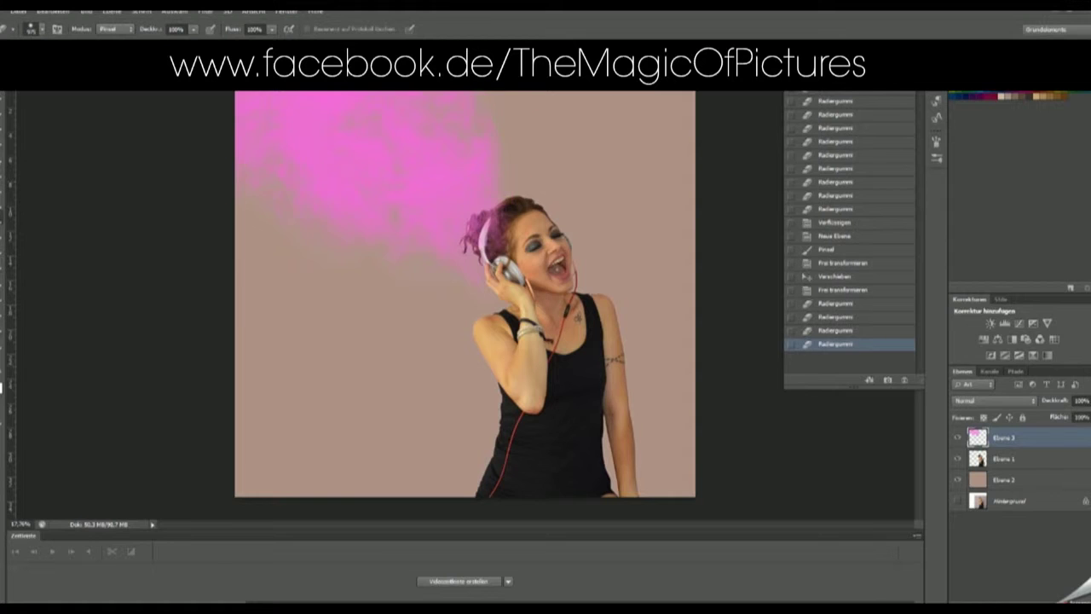
pyautogui.click(957, 436)
# Step: On new layers, paint a dark brown cloud above the head and a tan cloud lower left
pyautogui.click(843, 154)
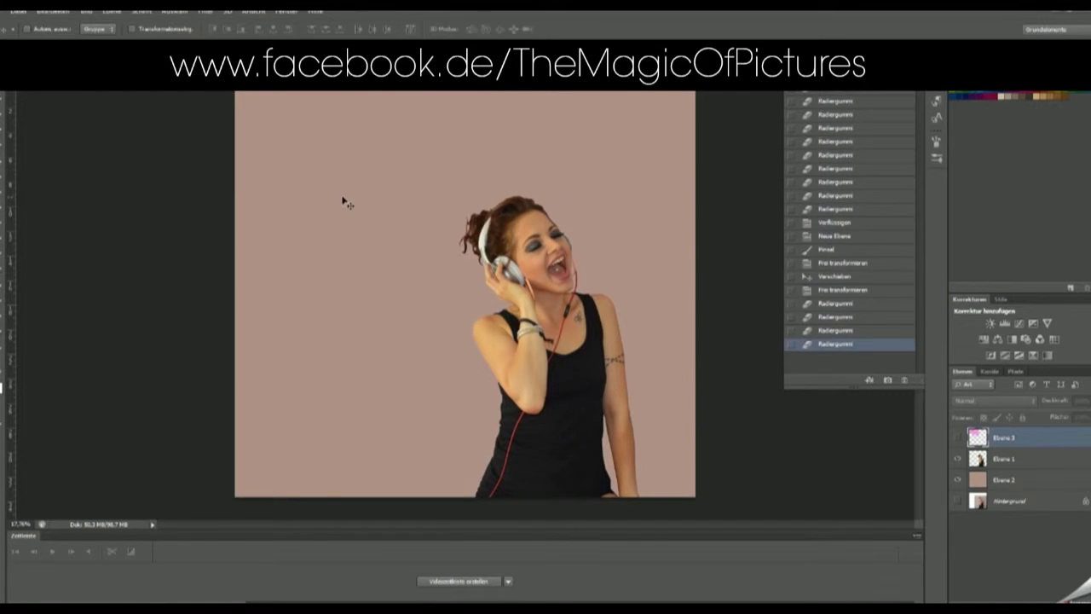
pyautogui.hotkey('ctrl', 'shift', 'alt', 'n')
pyautogui.moveTo(358, 196)
pyautogui.mouseDown()
pyautogui.moveTo(417, 201)
pyautogui.moveTo(563, 171)
pyautogui.mouseUp()
pyautogui.press('e')
pyautogui.moveTo(494, 213); pyautogui.dragTo(546, 282)
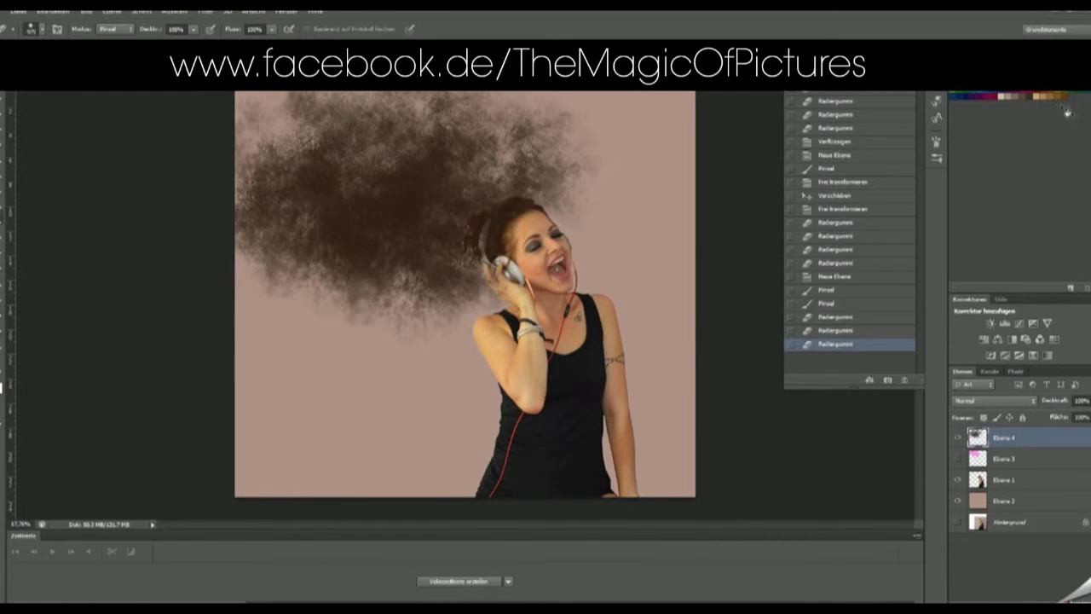
pyautogui.moveTo(495, 349); pyautogui.dragTo(509, 449)
pyautogui.hotkey('ctrl', 'shift', 'alt', 'n')
pyautogui.moveTo(255, 410); pyautogui.dragTo(537, 486)
# Step: Skew the brown dust cloud, erase its right part, and lower the dust layers' opacity
pyautogui.keyDown('shift'); pyautogui.click(1004, 458); pyautogui.keyUp('shift')
pyautogui.hotkey('ctrl', 't')
pyautogui.moveTo(235, 497)
pyautogui.mouseDown()
pyautogui.moveTo(214, 417)
pyautogui.moveTo(170, 400)
pyautogui.mouseUp()
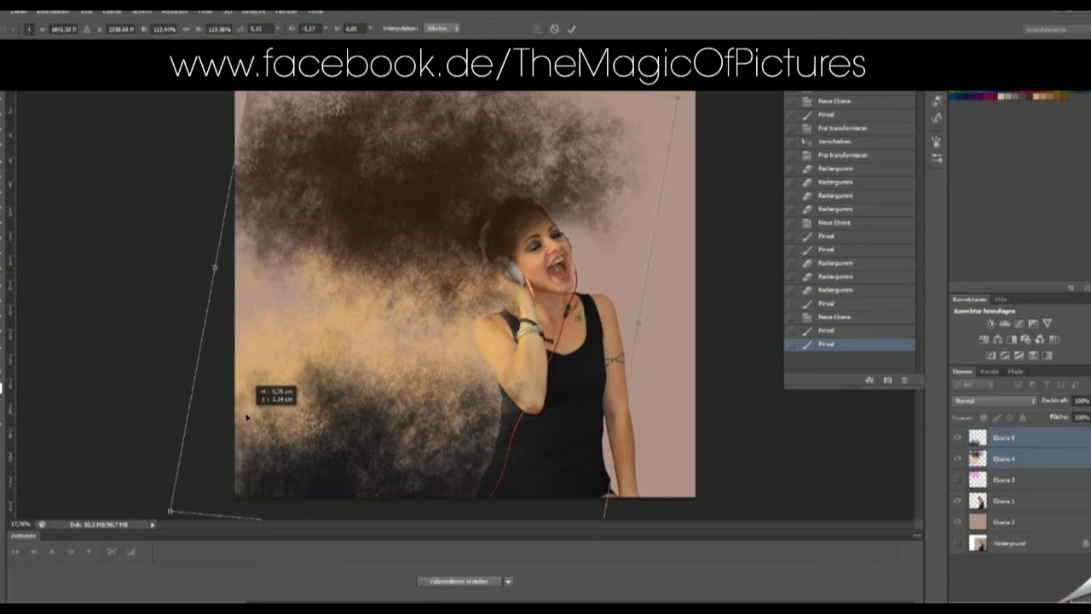
pyautogui.press('Return')
pyautogui.press('e')
pyautogui.click(1004, 458)
pyautogui.moveTo(596, 120); pyautogui.dragTo(571, 248)
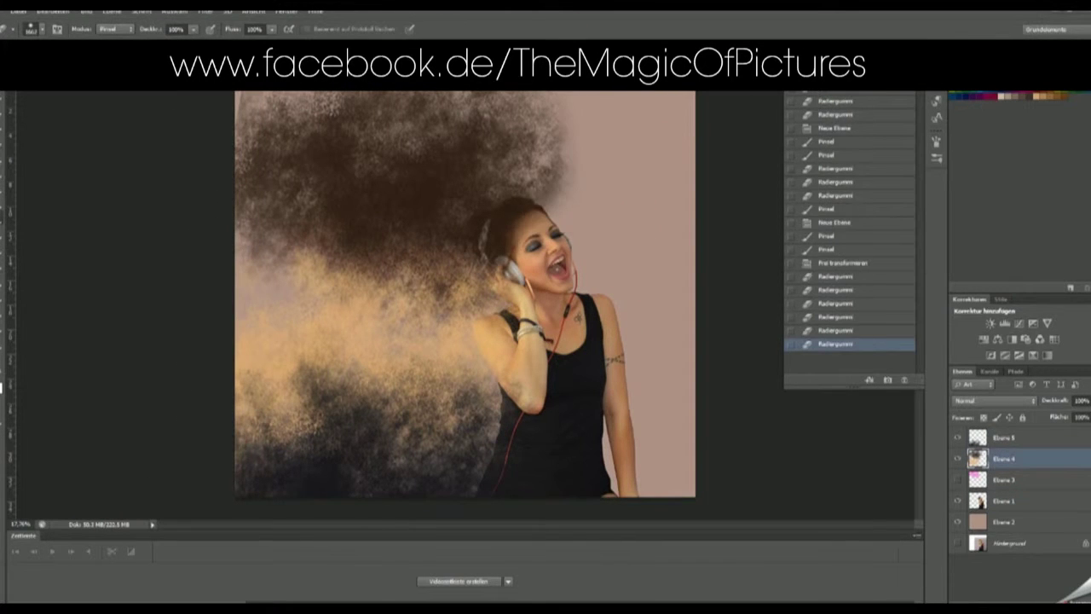
pyautogui.moveTo(1065, 413); pyautogui.dragTo(1055, 415)
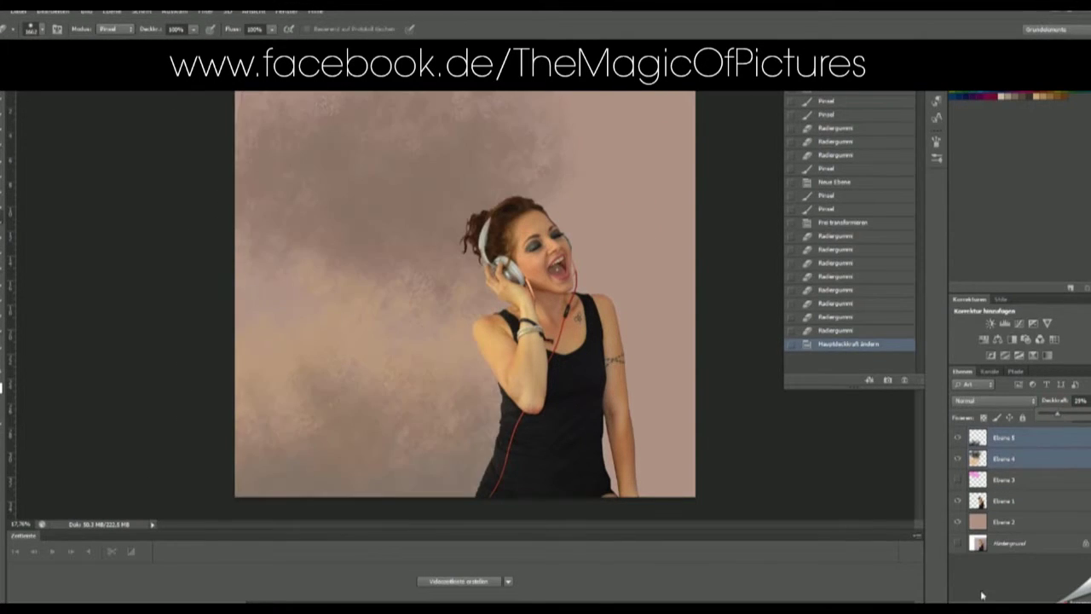
# Step: On a new layer, stamp dark flecks beside the singer with splatter brush tips
pyautogui.click(984, 595)
pyautogui.press('b')
pyautogui.rightClick(211, 211)
pyautogui.click(631, 489)
pyautogui.rightClick(536, 303)
pyautogui.doubleClick(762, 480)
pyautogui.click(410, 200)
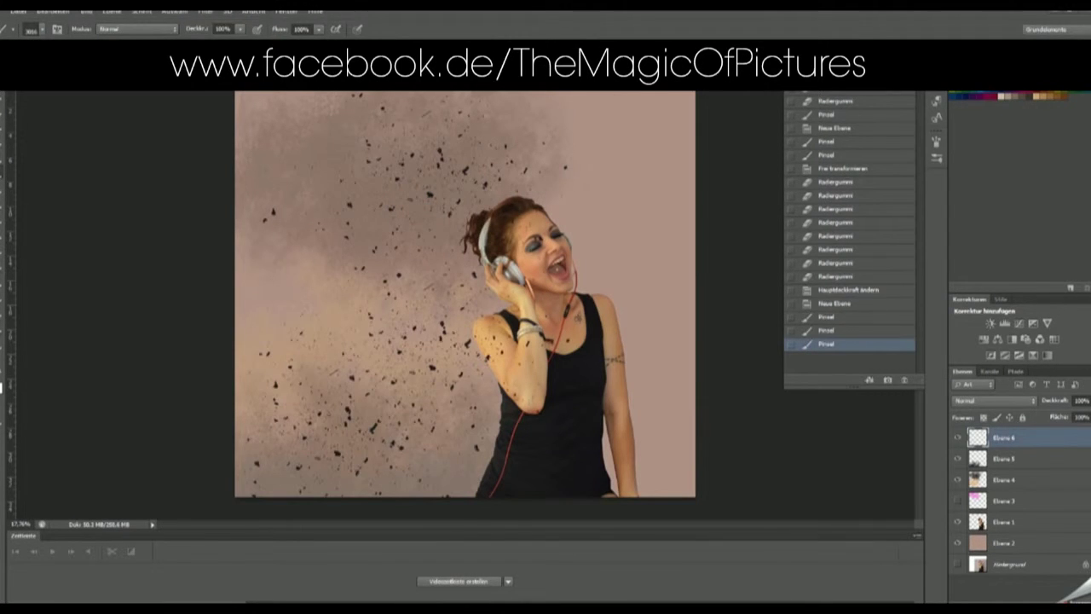
pyautogui.press('e')
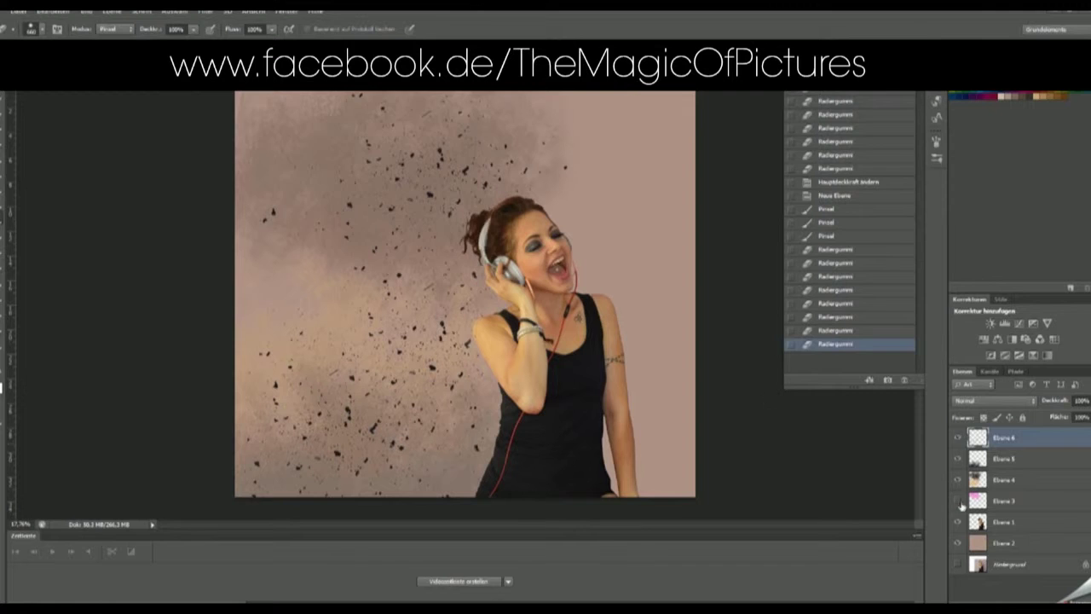
# Step: Show the pink cloud layer at lower opacity and add an empty layer beneath it
pyautogui.click(958, 501)
pyautogui.click(1004, 501)
pyautogui.moveTo(1082, 400); pyautogui.dragTo(1064, 412)
pyautogui.hotkey('ctrl', 'shift', 'alt', 'n')
pyautogui.hotkey('ctrl', '[')
pyautogui.press('b')
pyautogui.rightClick(488, 354)
pyautogui.doubleClick(747, 525)
# Step: Paint a cyan powder band across the middle and green powder at the bottom left
pyautogui.click(7, 385)
pyautogui.click(753, 214)
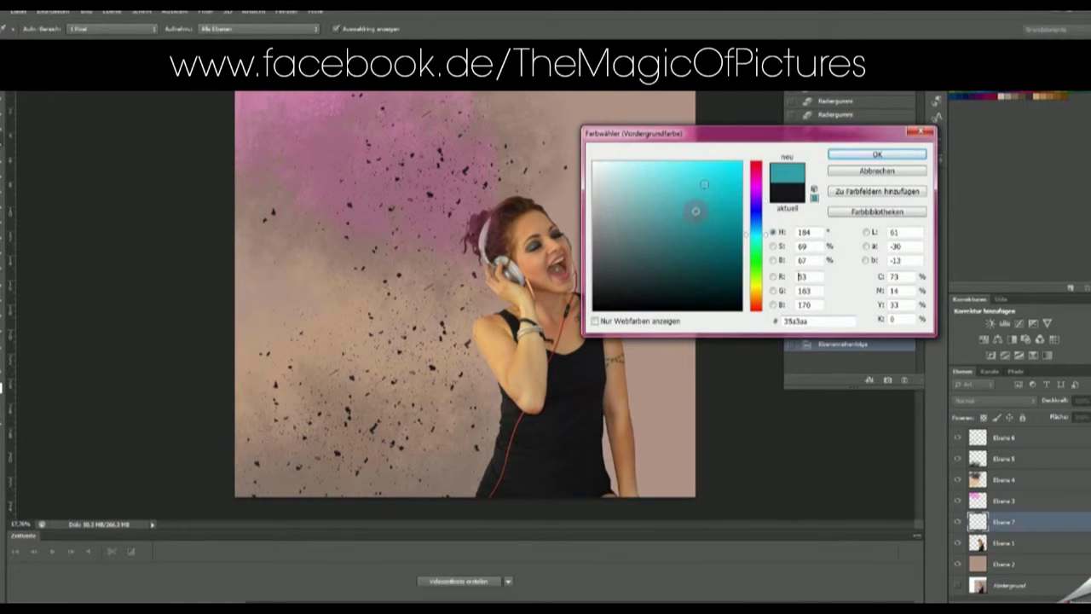
pyautogui.click(894, 154)
pyautogui.moveTo(281, 366); pyautogui.dragTo(325, 296)
pyautogui.click(7, 385)
pyautogui.click(690, 212)
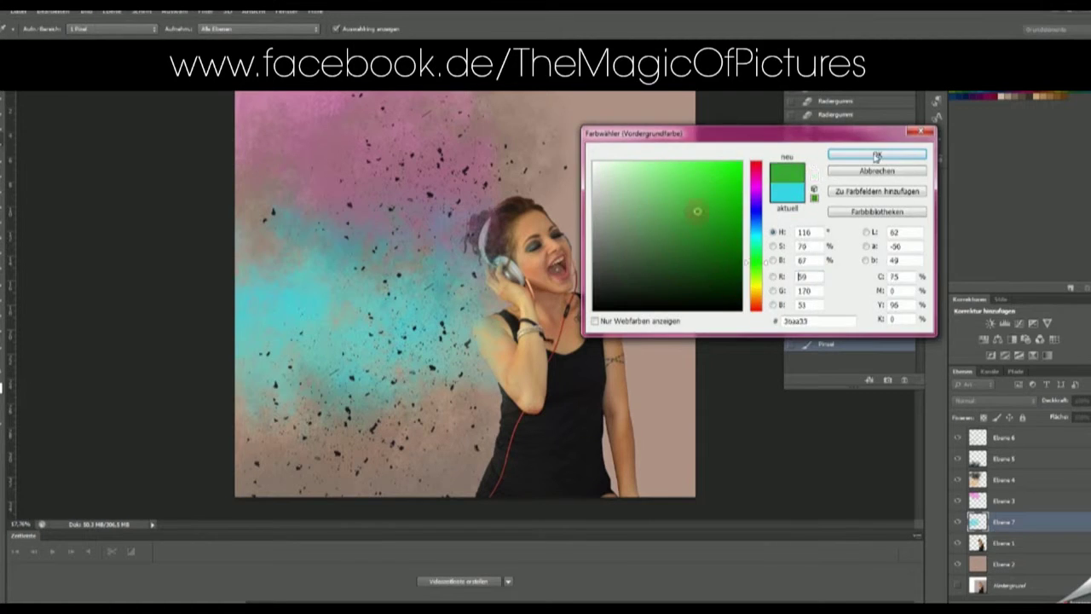
pyautogui.click(887, 152)
pyautogui.hotkey('ctrl', 'shift', 'alt', 'n')
pyautogui.moveTo(255, 460); pyautogui.dragTo(477, 400)
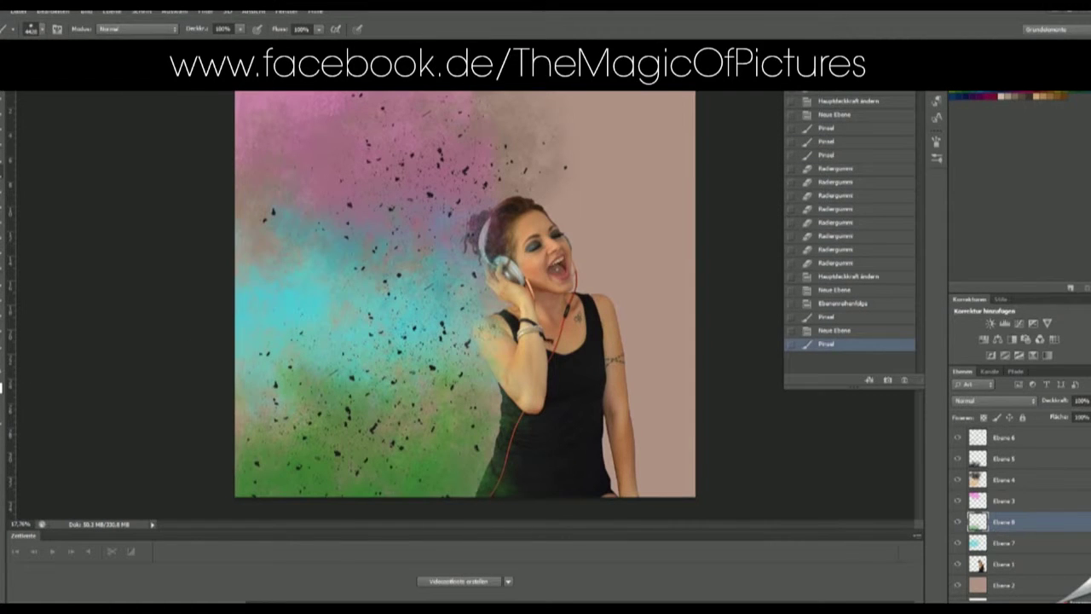
# Step: Add more powder layers, sampling cyan from the cloud and choosing pink for flecks
pyautogui.rightClick(605, 528)
pyautogui.hotkey('ctrl', 'shift', 'alt', 'n')
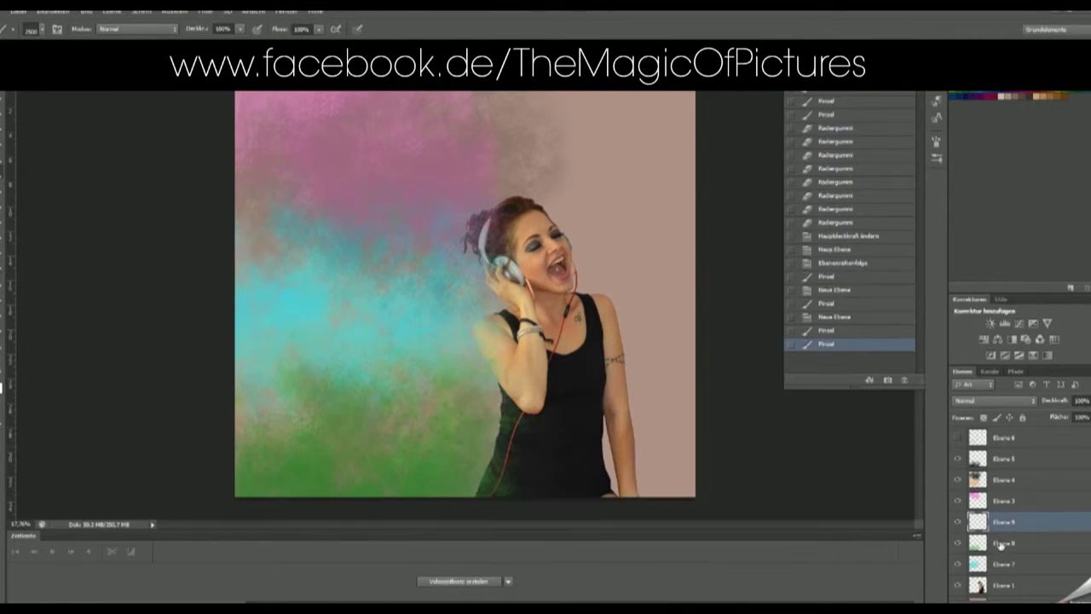
pyautogui.rightClick(503, 269)
pyautogui.press('Return')
pyautogui.hotkey('ctrl', 'shift', 'alt', 'n')
pyautogui.click(7, 385)
pyautogui.click(841, 151)
pyautogui.click(6, 385)
pyautogui.click(383, 316)
pyautogui.press('Return')
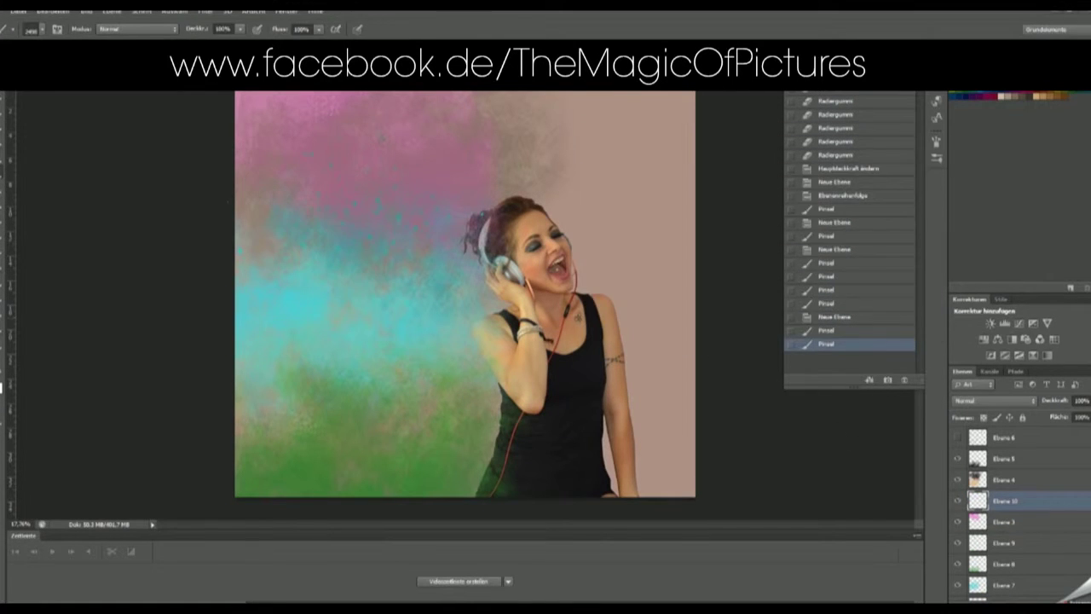
pyautogui.click(7, 386)
pyautogui.click(282, 136)
pyautogui.press('Return')
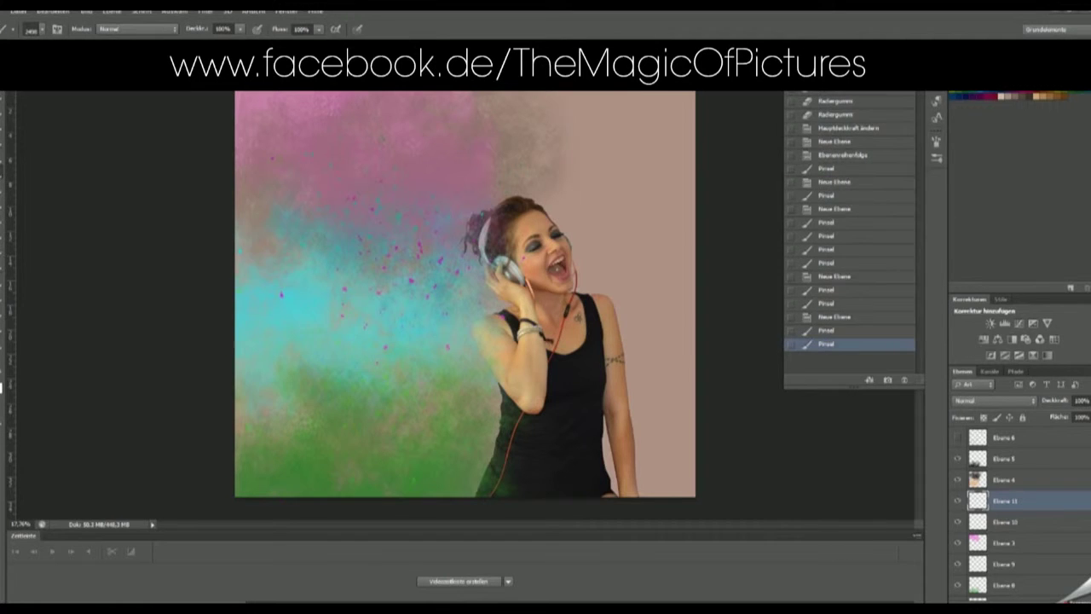
# Step: Erase parts of the pink flecks and mask the singer's hair edge into the powder
pyautogui.moveTo(384, 255); pyautogui.dragTo(426, 299)
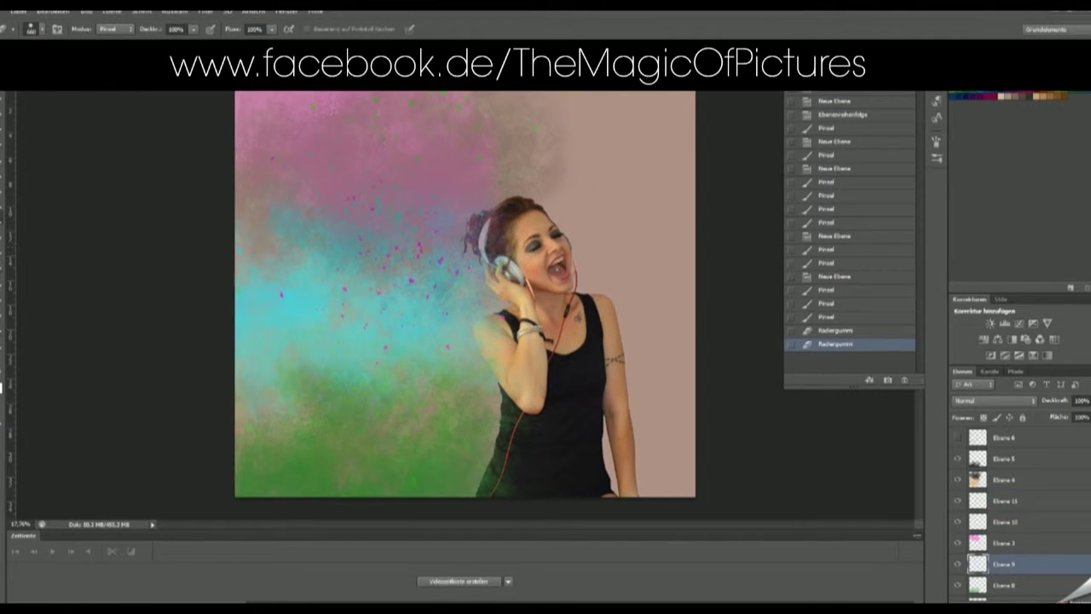
pyautogui.scroll(-3, 1015, 511)
pyautogui.click(1005, 547)
pyautogui.press('b')
pyautogui.rightClick(438, 259)
pyautogui.press('Escape')
pyautogui.moveTo(478, 205); pyautogui.dragTo(528, 179)
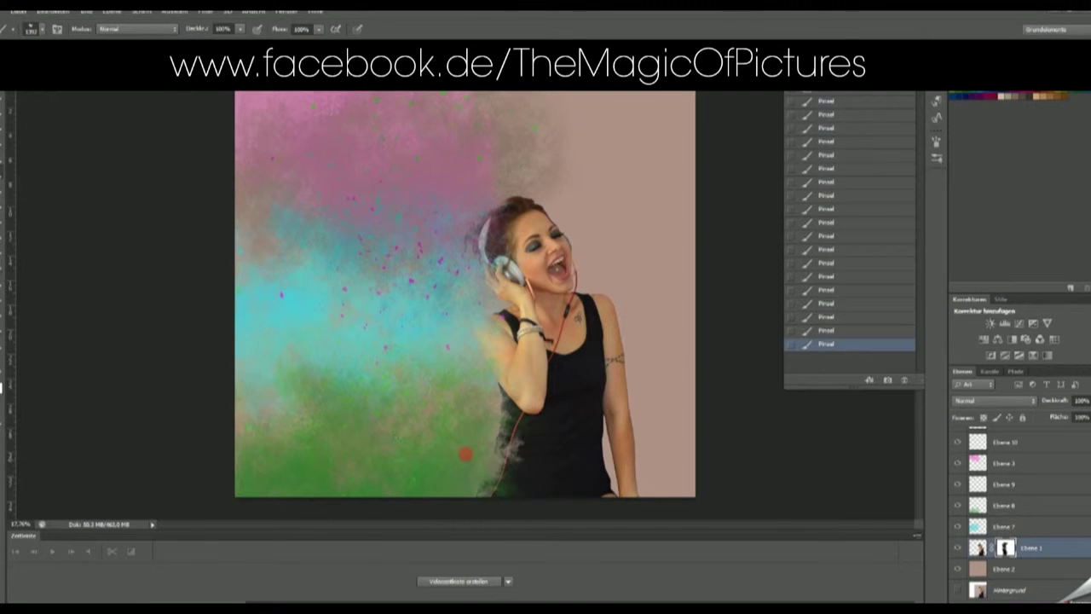
# Step: Pick a different brush tip and crop the picture to a tighter frame
pyautogui.rightClick(465, 453)
pyautogui.click(763, 558)
pyautogui.press('Return')
pyautogui.press('c')
pyautogui.moveTo(695, 294); pyautogui.dragTo(707, 281)
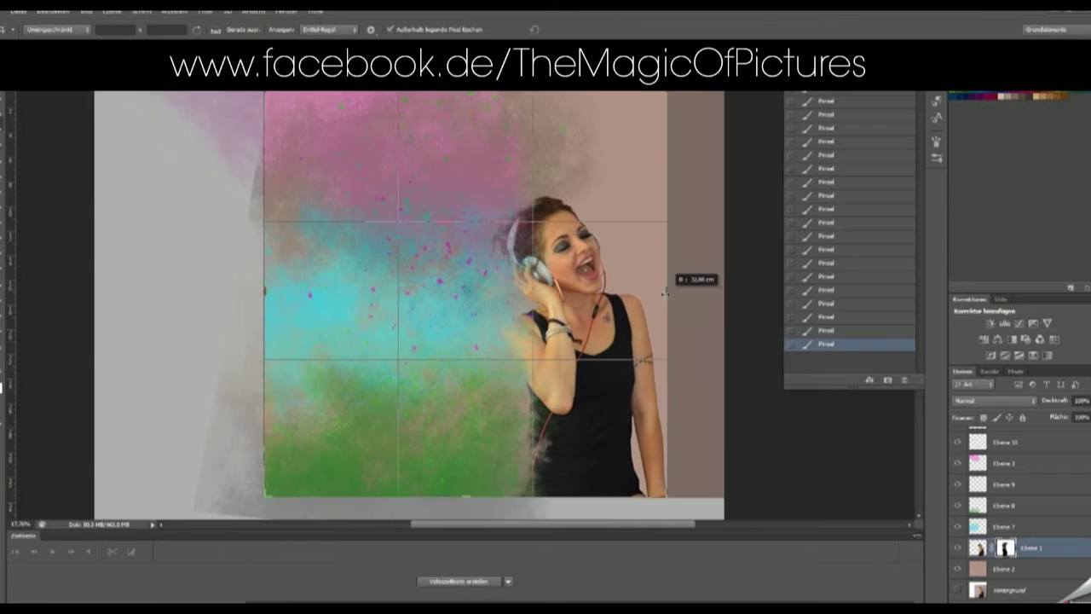
pyautogui.press('Return')
# Step: Paint the singer's mask around her hair and toggle the cyan and green cloud layers
pyautogui.scroll(-3, 966, 565)
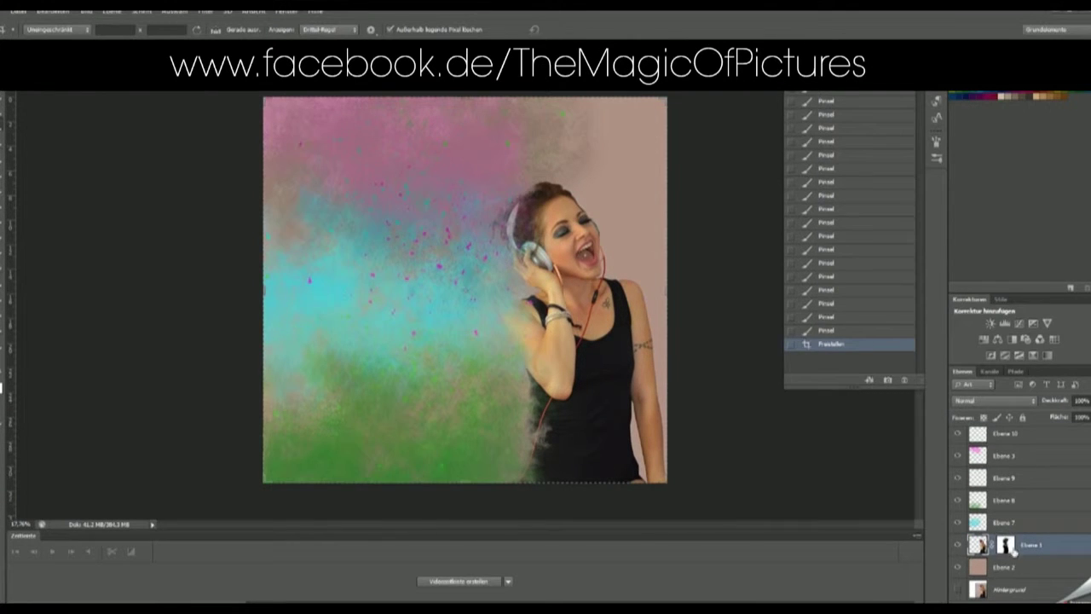
pyautogui.press('b')
pyautogui.click(553, 147)
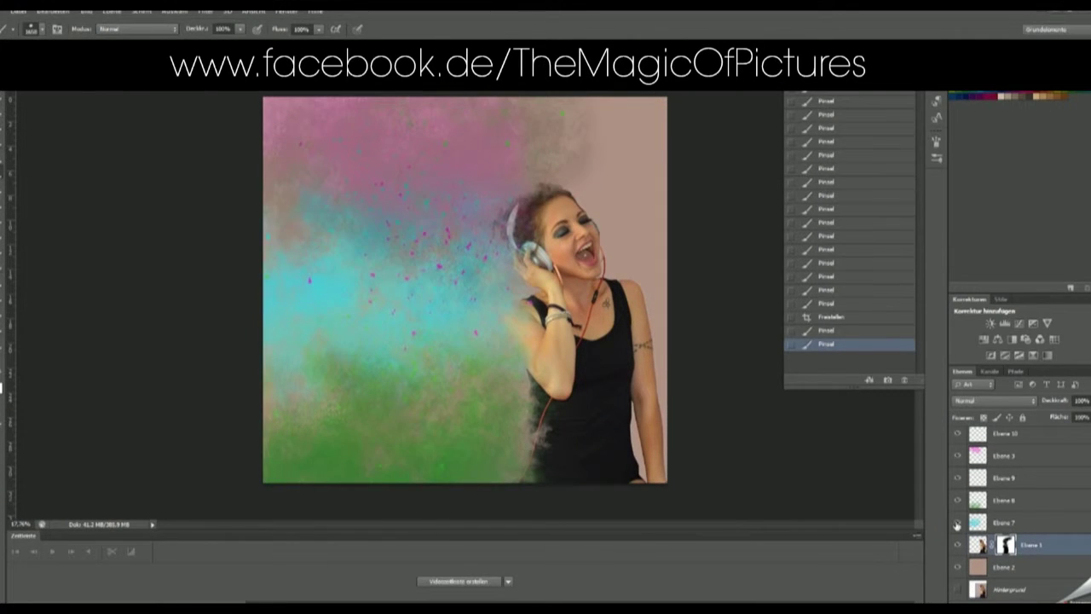
pyautogui.moveTo(957, 522); pyautogui.dragTo(956, 478)
pyautogui.click(396, 293)
pyautogui.scroll(3, 1006, 511)
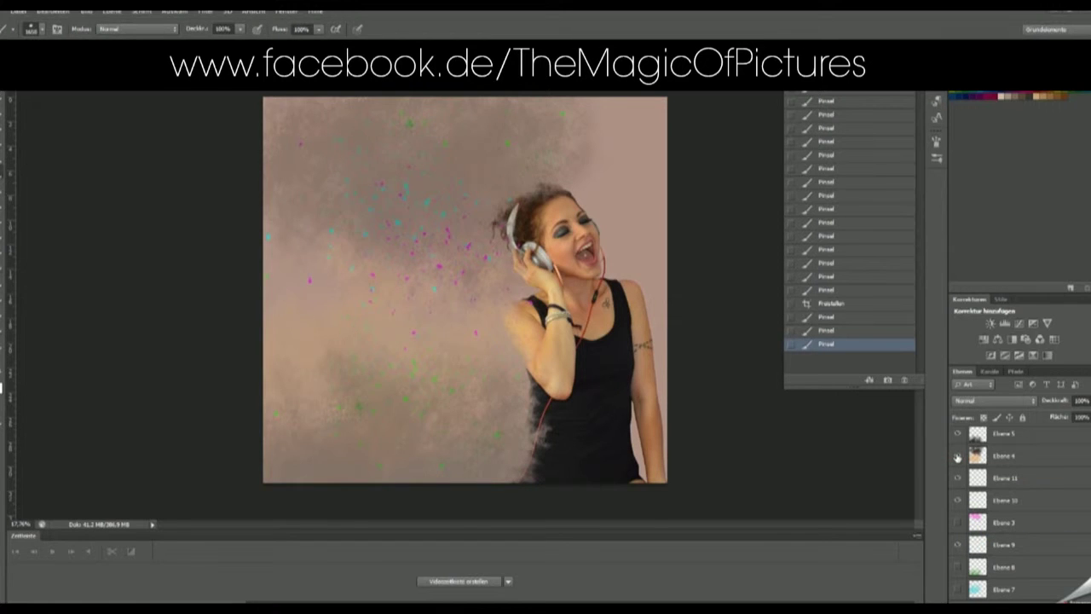
pyautogui.moveTo(956, 522); pyautogui.dragTo(960, 588)
# Step: Shrink the green cloud layer and enlarge the cyan cloud layer with Free Transform
pyautogui.click(991, 569)
pyautogui.hotkey('ctrl', 't')
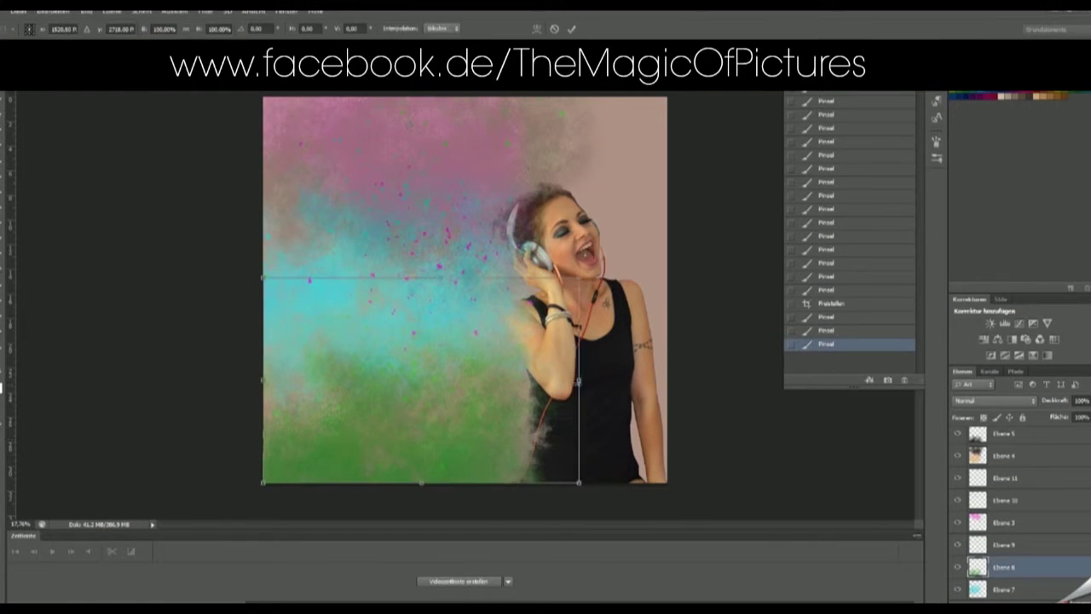
pyautogui.moveTo(666, 483); pyautogui.dragTo(574, 456)
pyautogui.press('Return')
pyautogui.hotkey('alt', '[')
pyautogui.hotkey('ctrl', 't')
pyautogui.moveTo(553, 292); pyautogui.dragTo(639, 273)
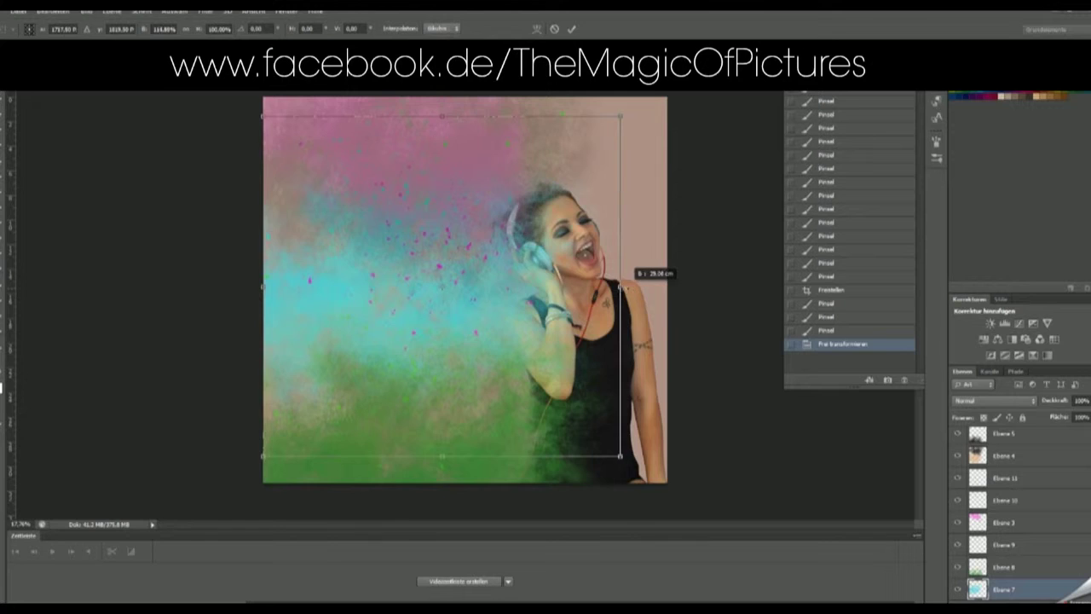
pyautogui.press('Return')
# Step: Erase an edge of the cyan cloud with the Eraser
pyautogui.hotkey('ctrl', '+')
pyautogui.press('e')
pyautogui.moveTo(512, 170); pyautogui.dragTo(546, 192)
pyautogui.hotkey('ctrl', '-')
# Step: Transform and erase part of the pink cloud, then crop the picture to a tighter frame
pyautogui.hotkey('ctrl', '-')
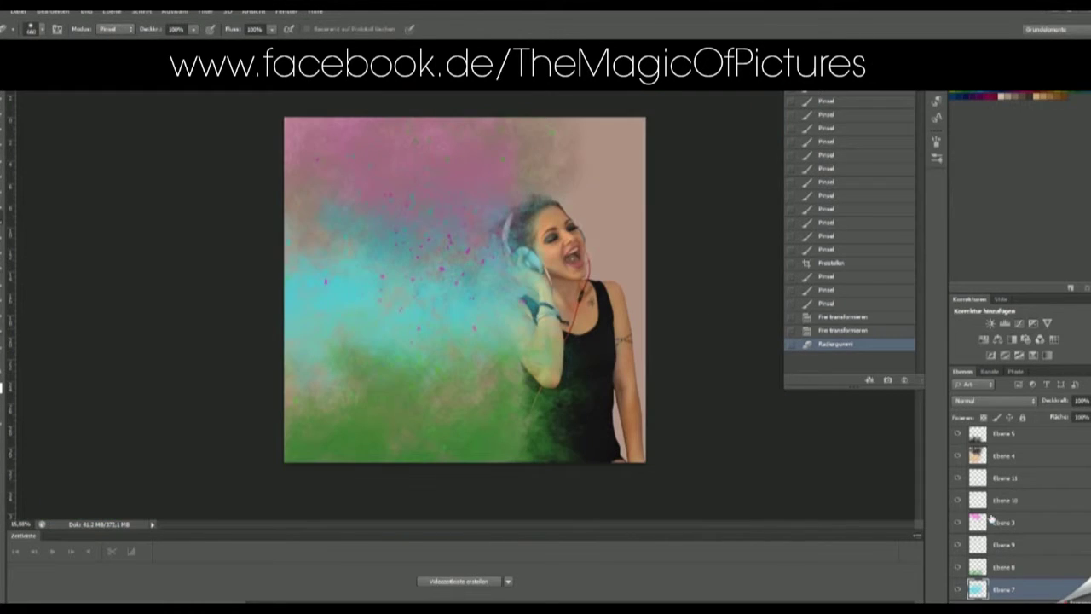
pyautogui.hotkey('alt', ']')
pyautogui.hotkey('alt', ']')
pyautogui.hotkey('alt', ']')
pyautogui.hotkey('ctrl', 't')
pyautogui.press('Return')
pyautogui.hotkey('ctrl', '+')
pyautogui.moveTo(613, 282); pyautogui.dragTo(651, 327)
pyautogui.hotkey('ctrl', '-')
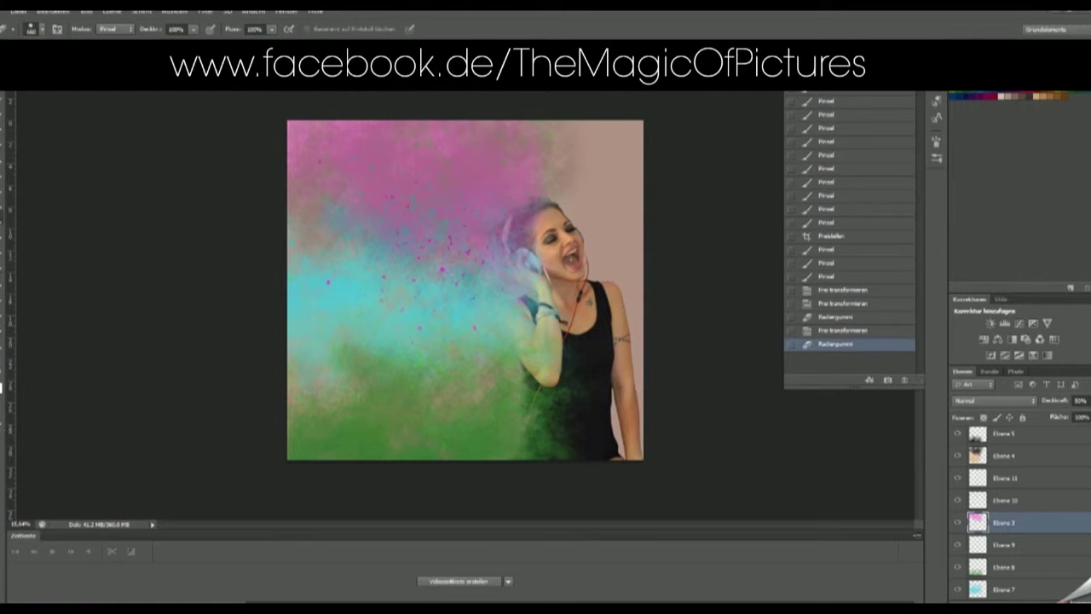
pyautogui.press('c')
pyautogui.moveTo(288, 273); pyautogui.dragTo(311, 273)
# Step: Apply the crop, select the singer's layer and choose a splash brush tip
pyautogui.press('Return')
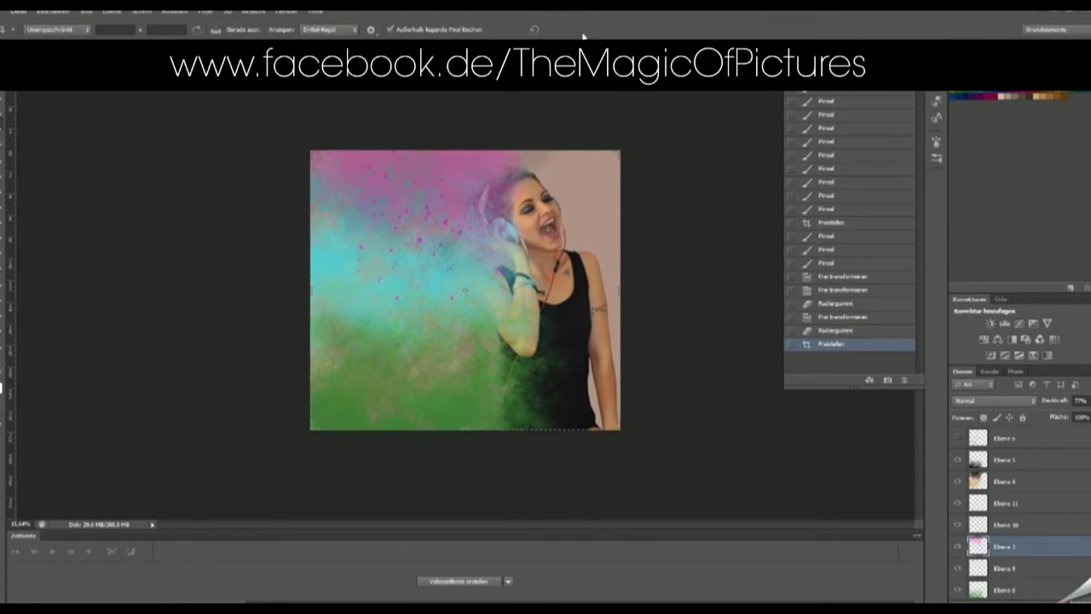
pyautogui.hotkey('alt', '[')
pyautogui.hotkey('alt', '[')
pyautogui.hotkey('alt', '[')
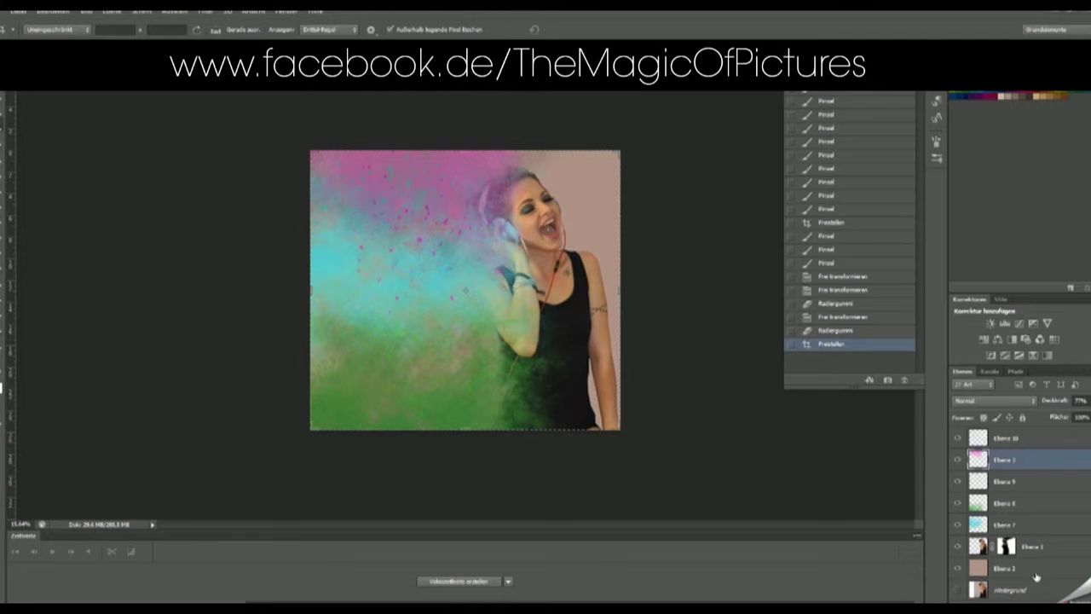
pyautogui.press('b')
pyautogui.rightClick(484, 240)
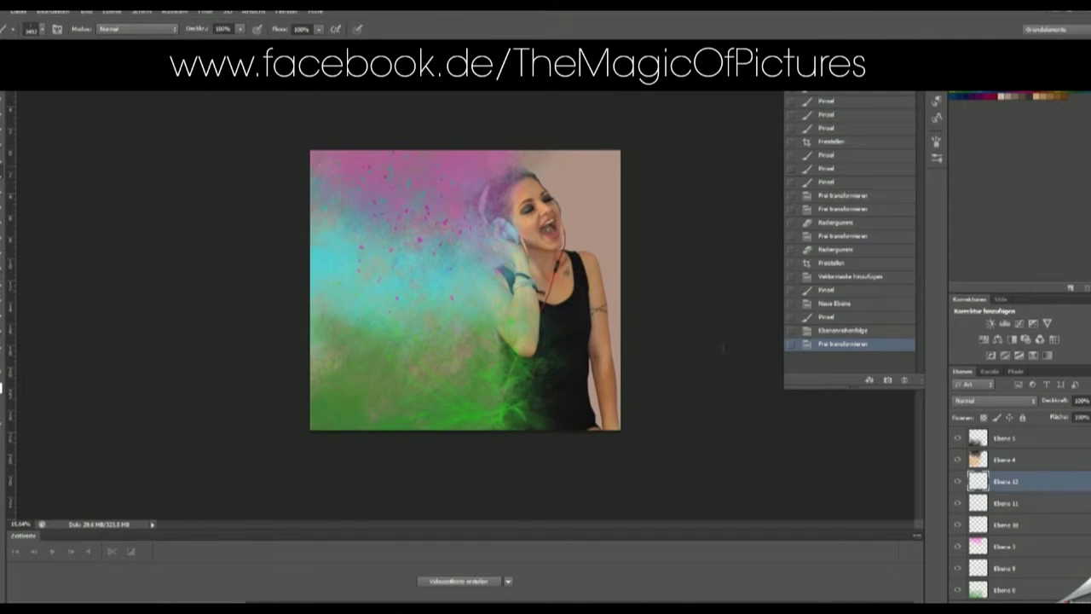
# Step: Rotate the new splash stroke toward the singer's body and zoom in
pyautogui.hotkey('ctrl', 't')
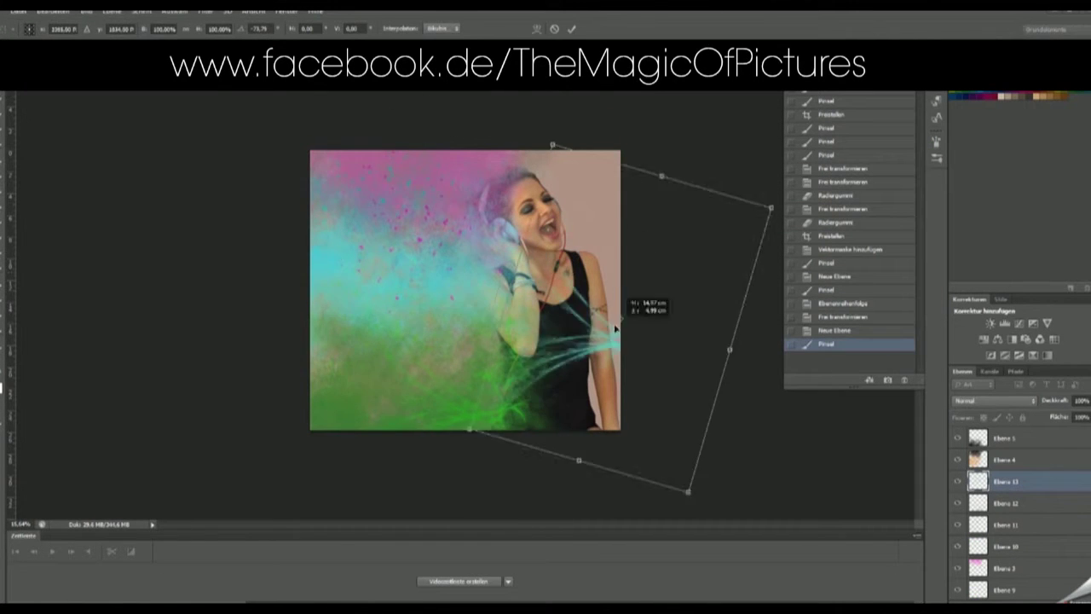
pyautogui.moveTo(716, 255); pyautogui.dragTo(684, 223)
pyautogui.press('Return')
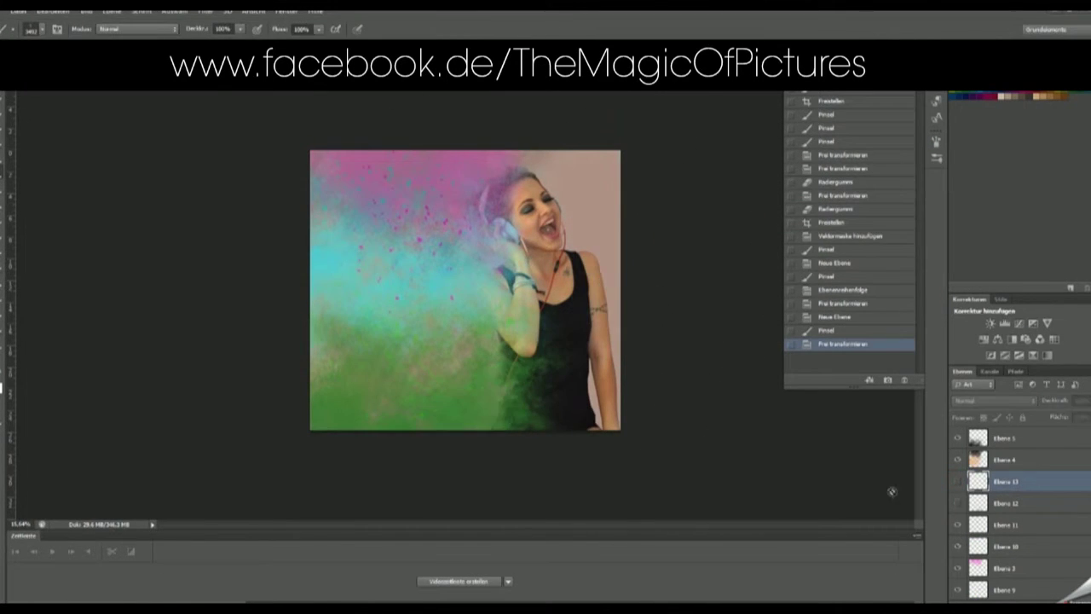
pyautogui.hotkey('ctrl', '+')
pyautogui.scroll(-3, 1028, 530)
# Step: Paint the singer's mask with a powder brush tip, dissolving her torso into the green powder
pyautogui.rightClick(507, 238)
pyautogui.click(545, 422)
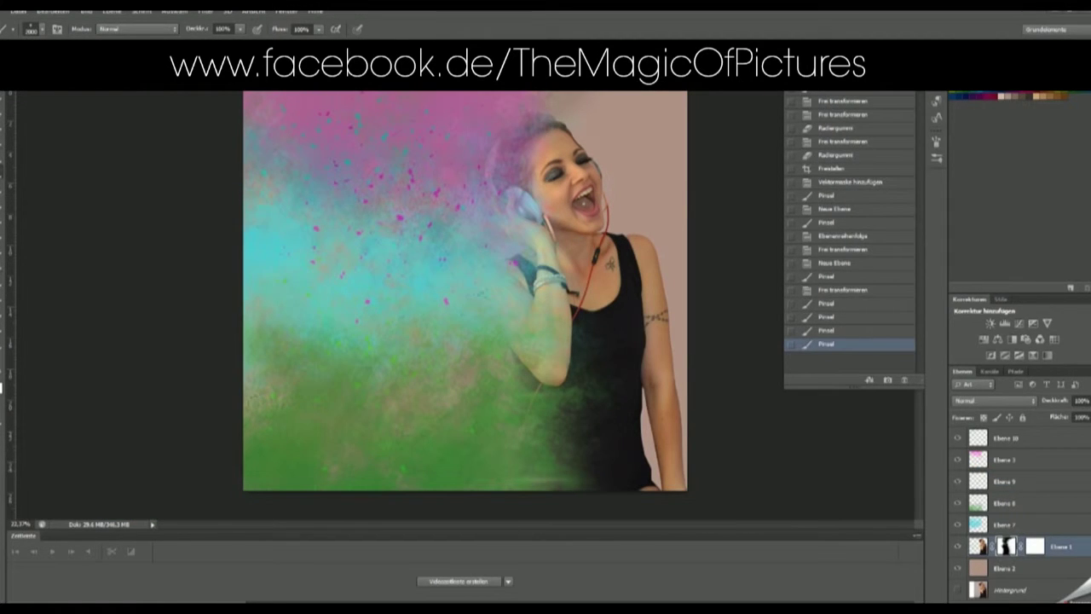
pyautogui.click(571, 350)
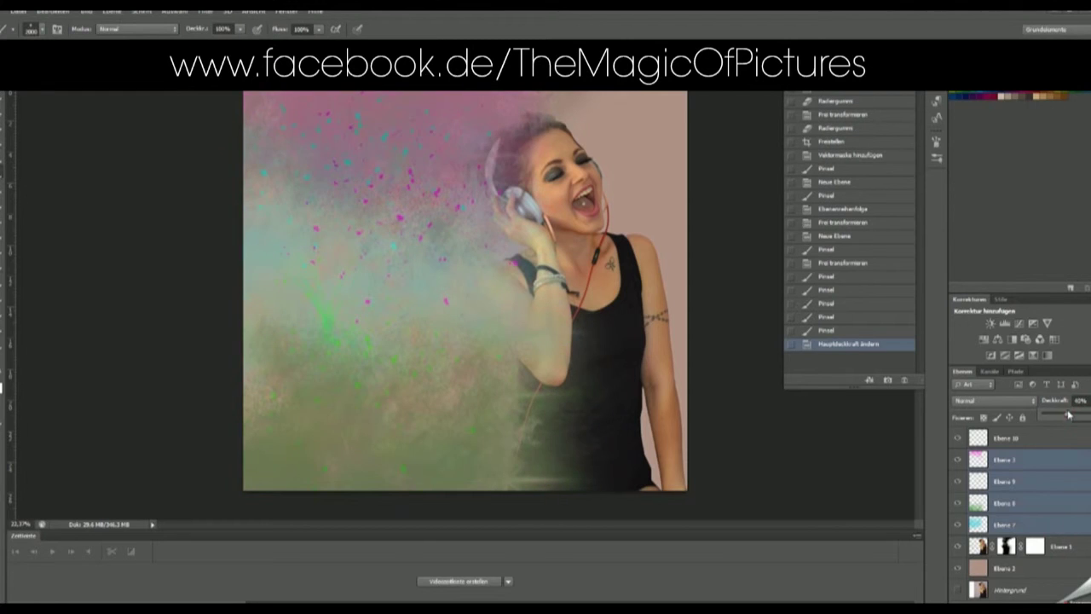